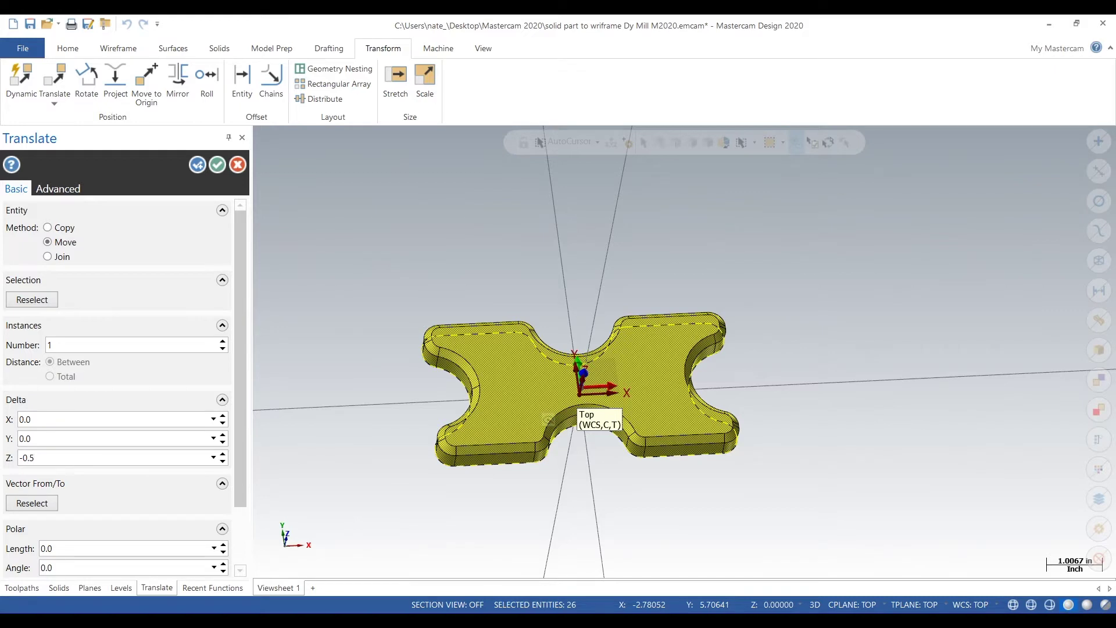
# Step: Apply the Translate move of the part by -0.5 in Z and clear the result colors
pyautogui.click(220, 165)
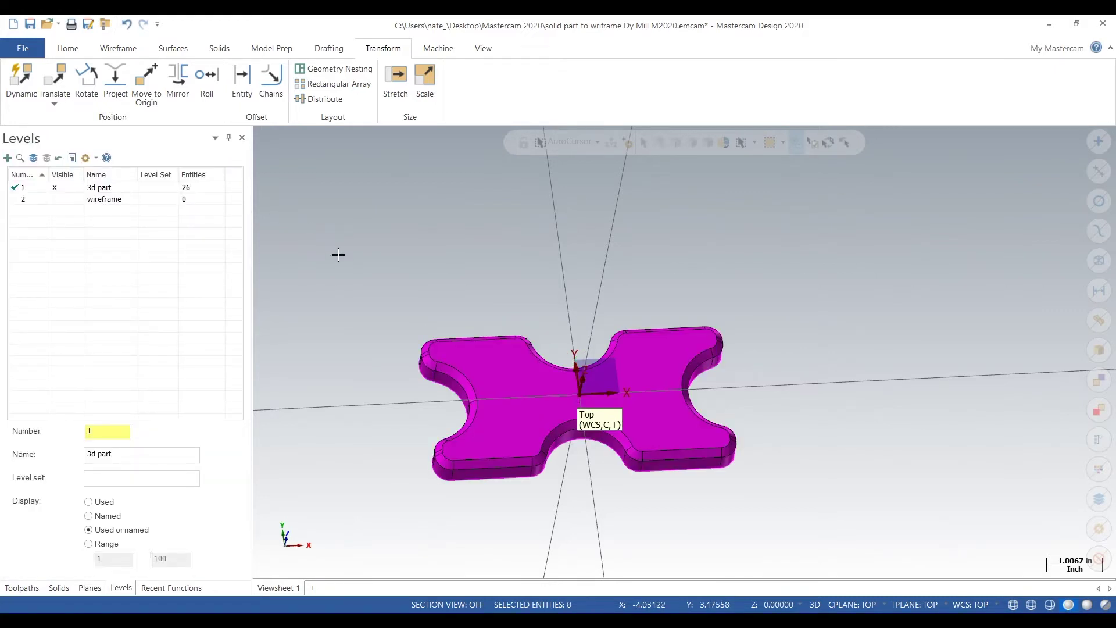
pyautogui.rightClick(366, 278)
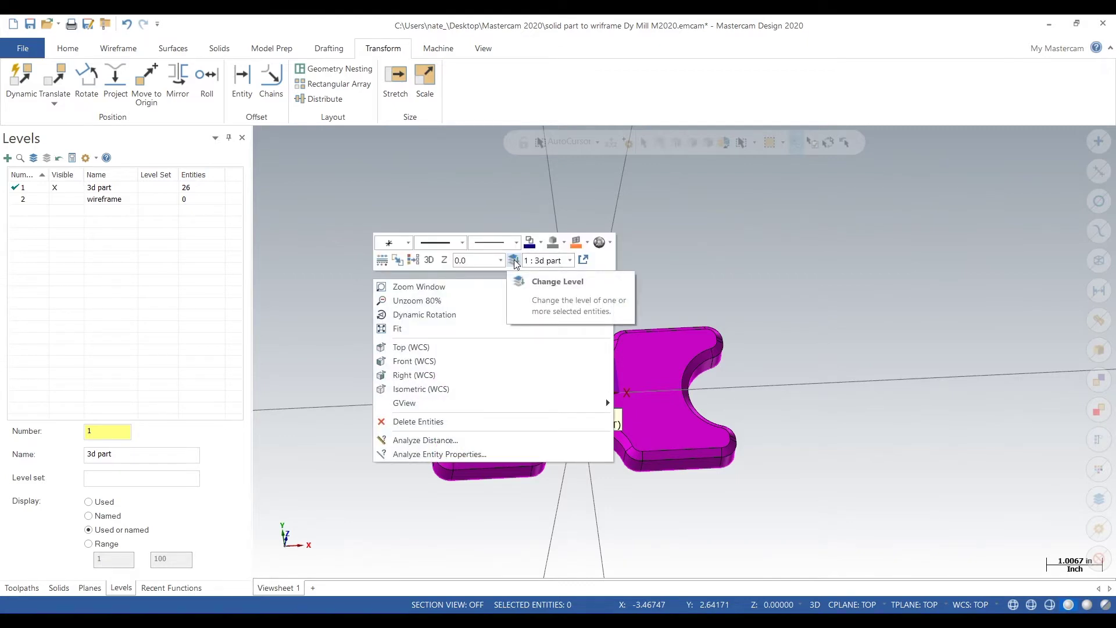
pyautogui.click(413, 260)
# Step: Select the entire solid part and create its Silhouette Boundary wireframe with the default tolerances
pyautogui.moveTo(387, 344)
pyautogui.mouseDown(button='middle')
pyautogui.moveTo(396, 262)
pyautogui.moveTo(393, 303)
pyautogui.moveTo(369, 326)
pyautogui.moveTo(304, 309)
pyautogui.moveTo(407, 314)
pyautogui.moveTo(382, 343)
pyautogui.mouseUp(button='middle')
pyautogui.moveTo(355, 256); pyautogui.dragTo(808, 511)
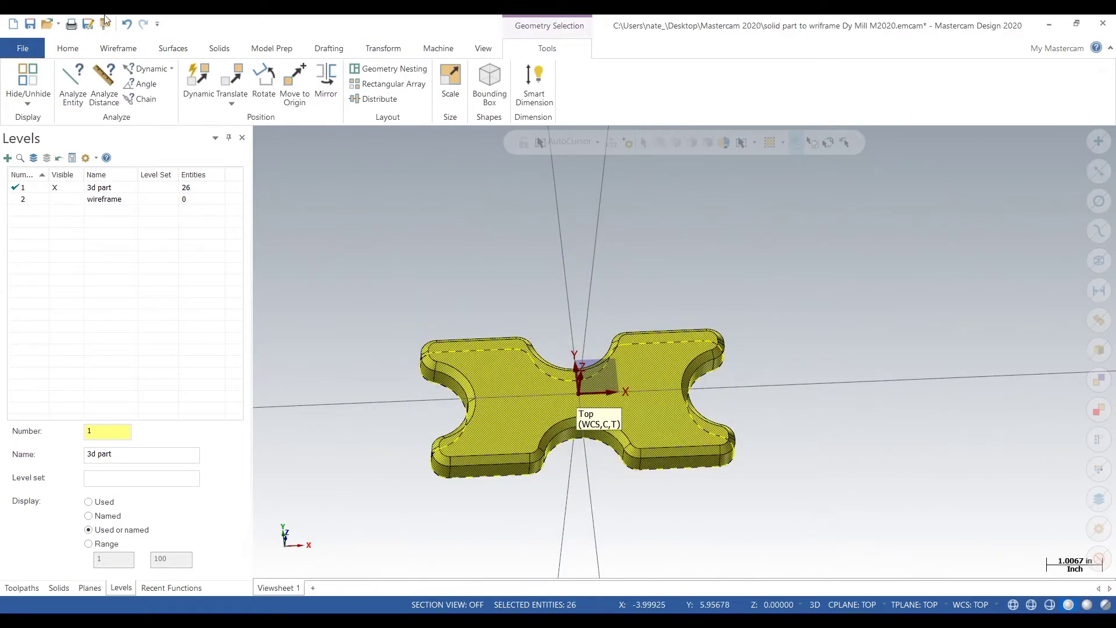
pyautogui.click(114, 49)
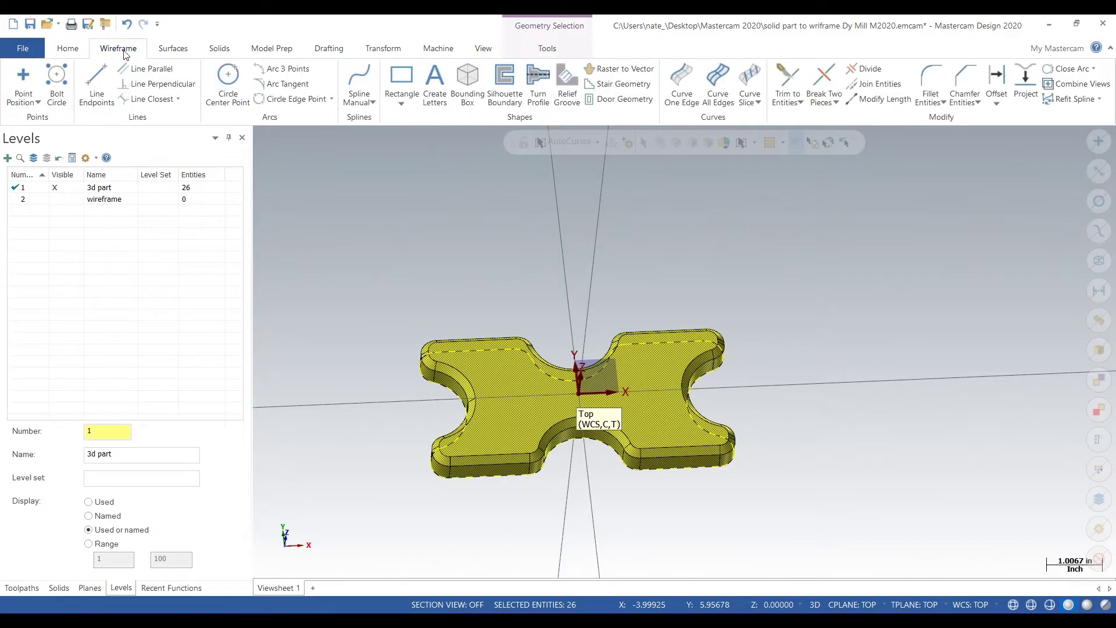
pyautogui.click(505, 81)
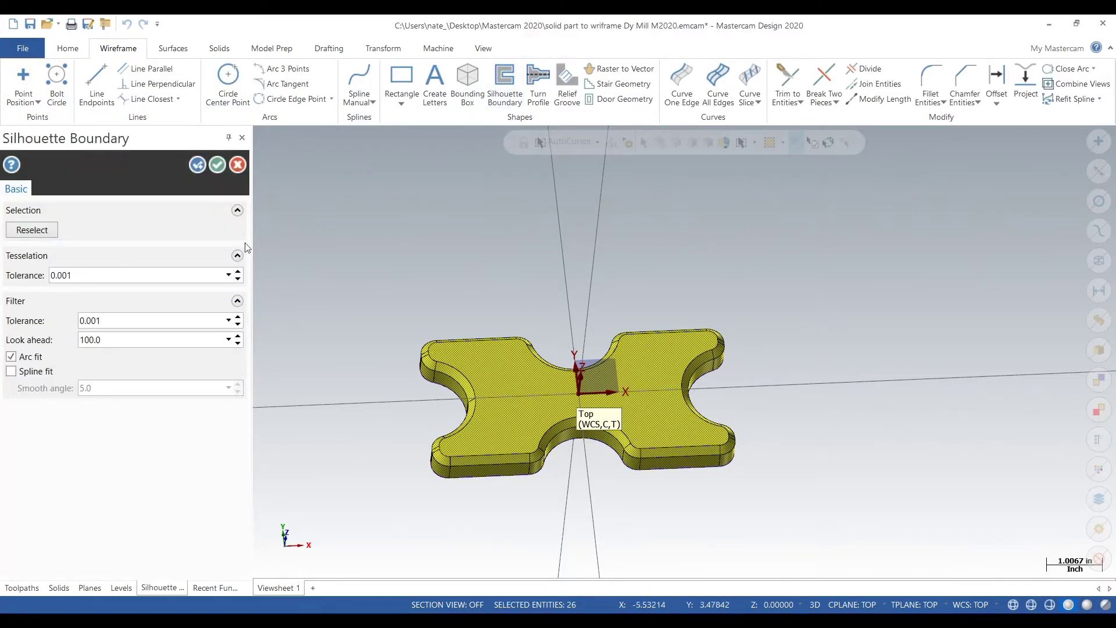
pyautogui.click(217, 166)
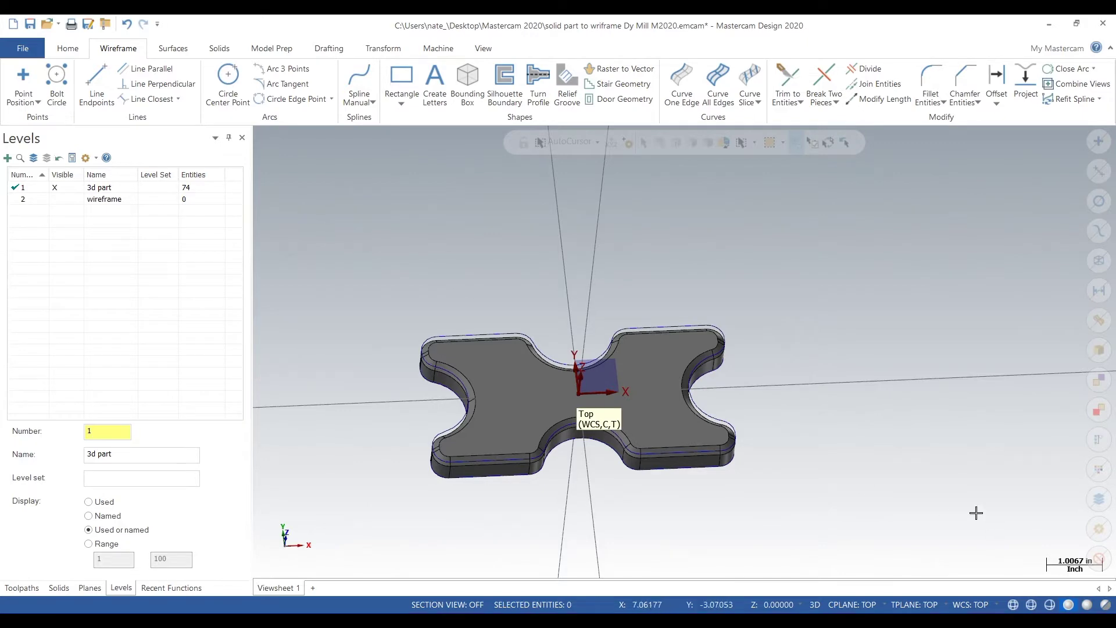
# Step: Select the upper silhouette curves at the part's rear-left corner and the straight rear-left edge
pyautogui.rightClick(411, 424)
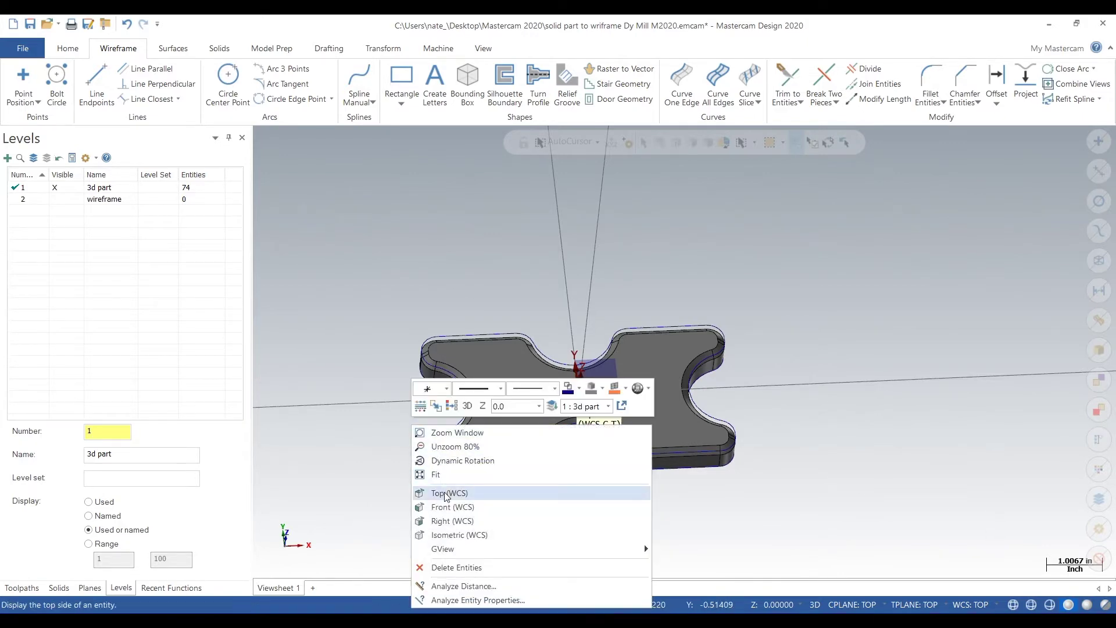
pyautogui.click(436, 491)
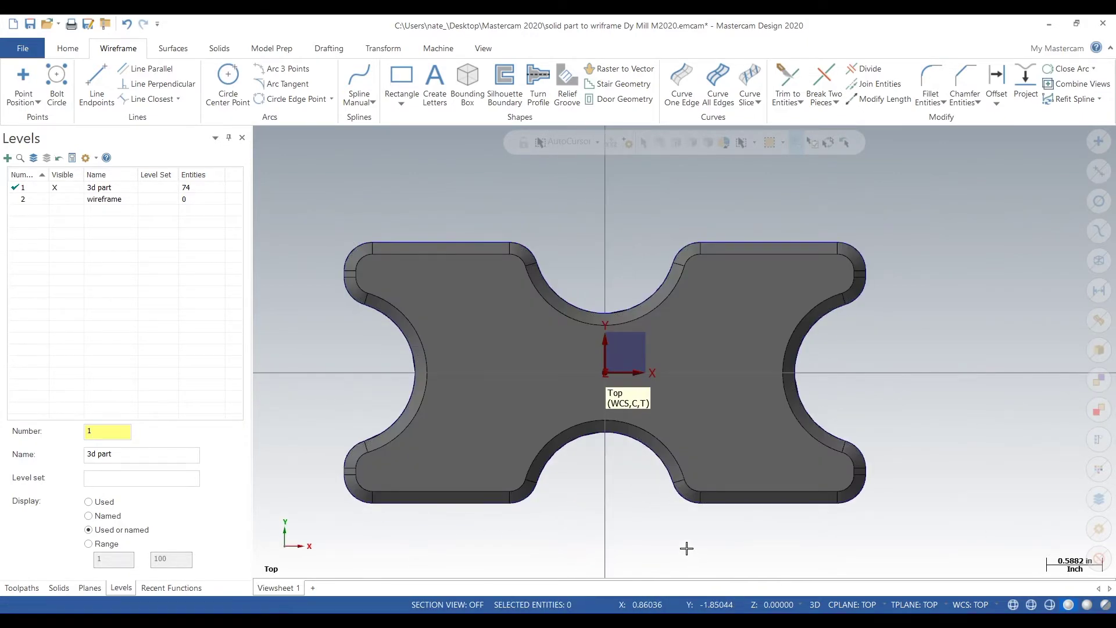
pyautogui.moveTo(543, 264); pyautogui.dragTo(537, 207, button='middle')
pyautogui.scroll(4, 341, 229)
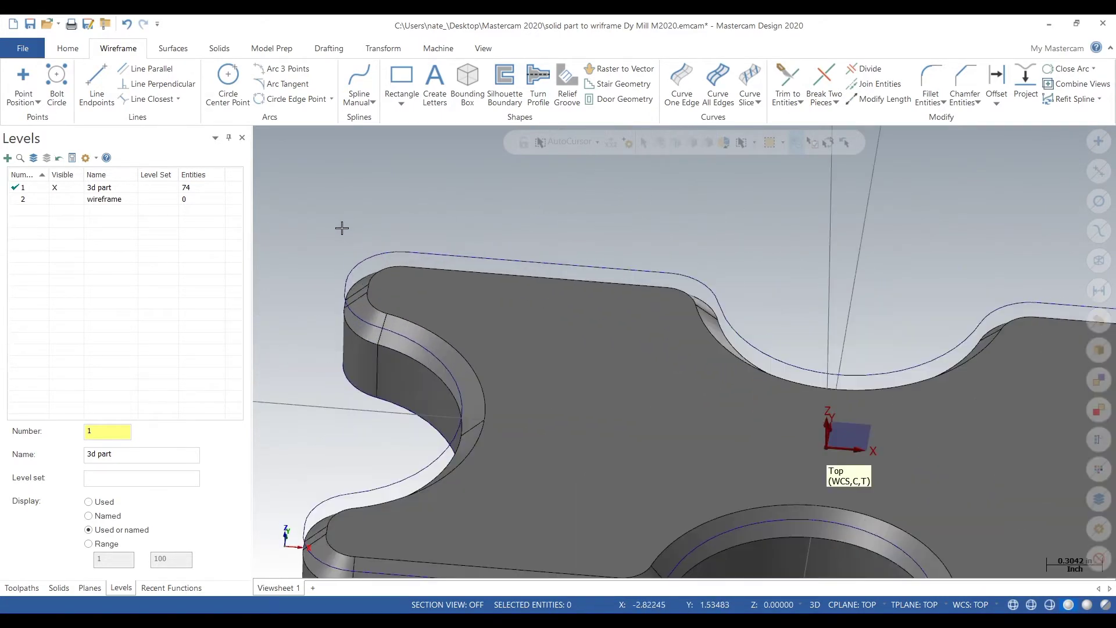
pyautogui.scroll(4, 343, 302)
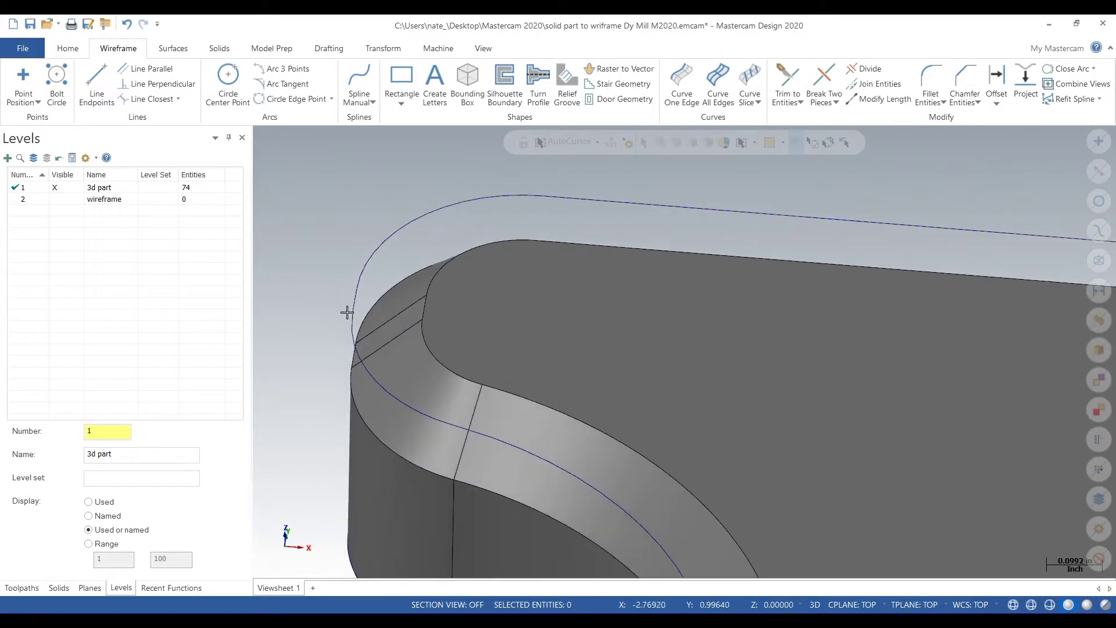
pyautogui.click(349, 303)
pyautogui.click(360, 283)
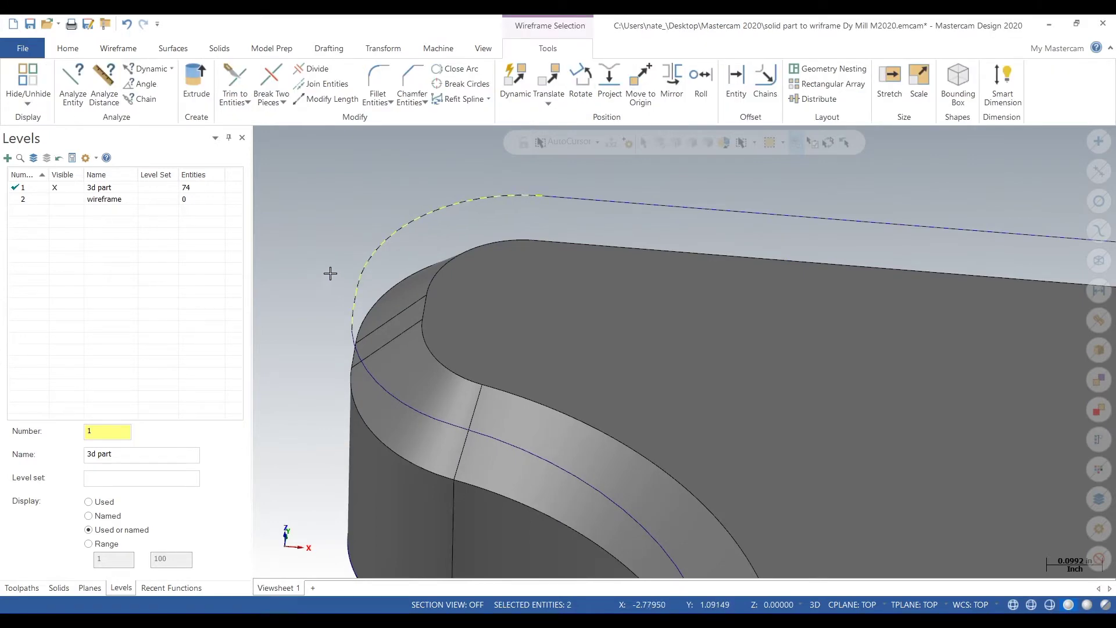
pyautogui.click(531, 195)
# Step: Add the rear-left inner corner and the rear centre notch curves of the upper silhouette to the selection
pyautogui.scroll(-5, 406, 256)
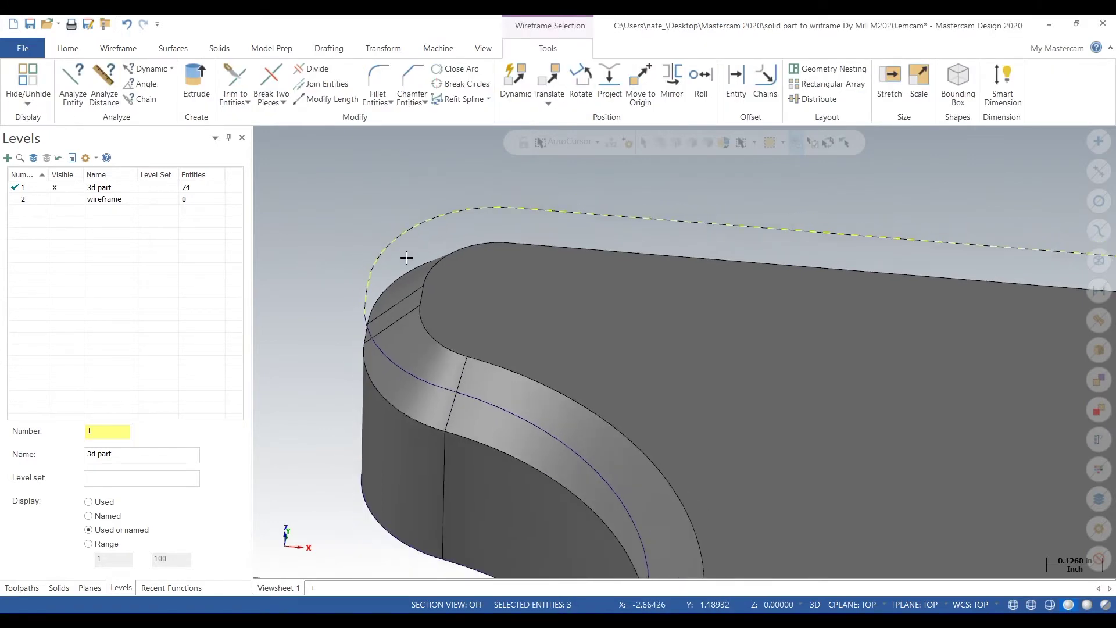
pyautogui.scroll(5, 799, 271)
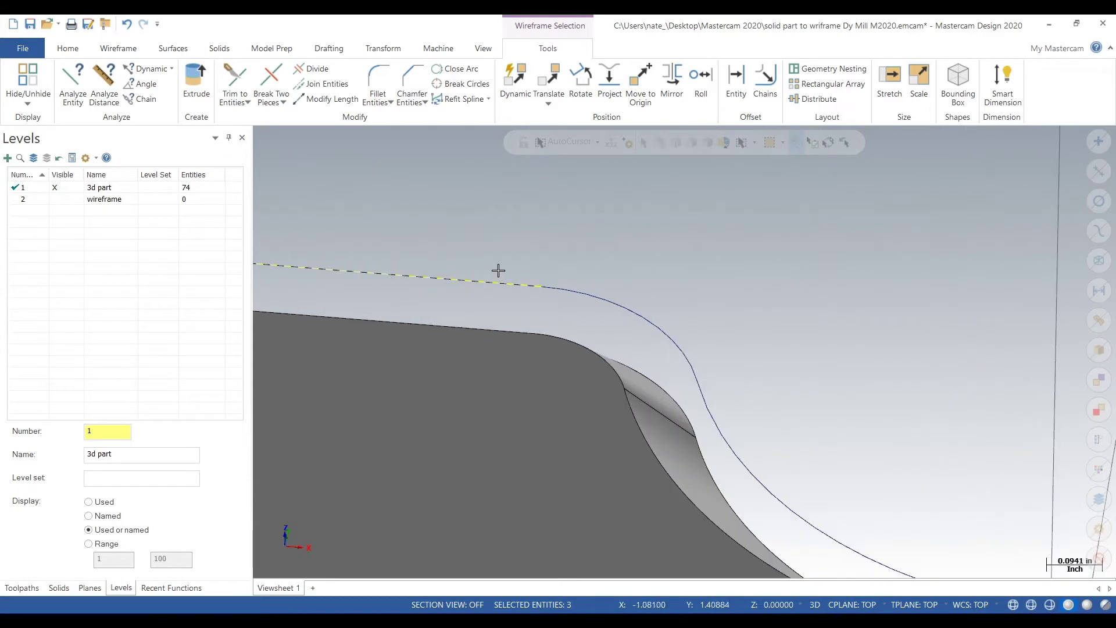
pyautogui.click(544, 288)
pyautogui.click(727, 442)
pyautogui.scroll(-5, 399, 246)
pyautogui.scroll(3, 616, 366)
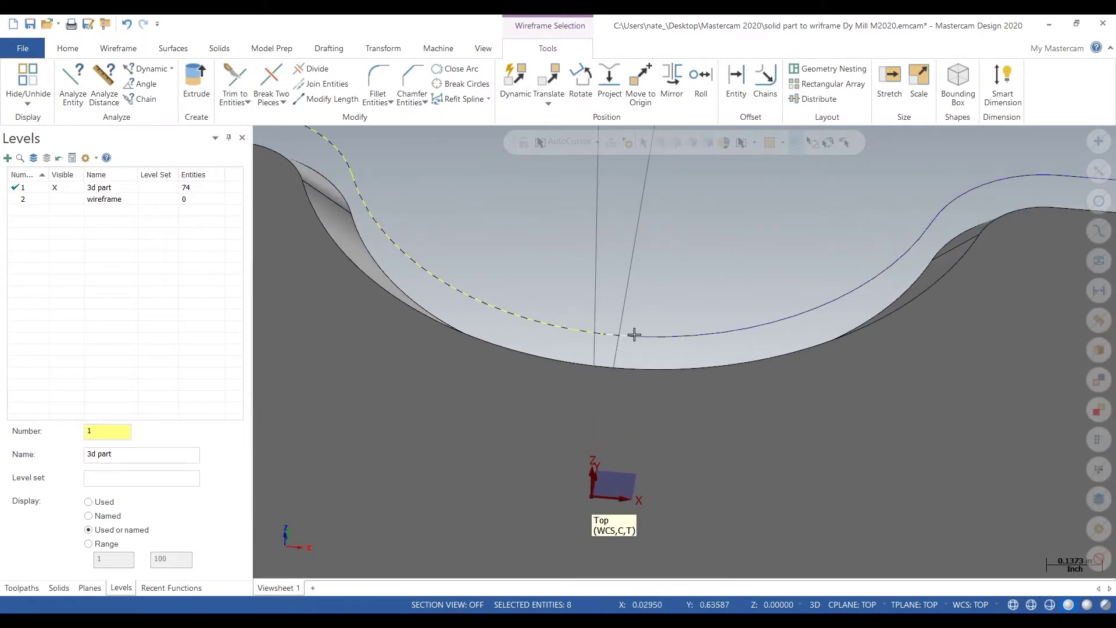
pyautogui.click(739, 329)
pyautogui.scroll(-3, 727, 326)
pyautogui.scroll(4, 756, 297)
pyautogui.scroll(4, 611, 354)
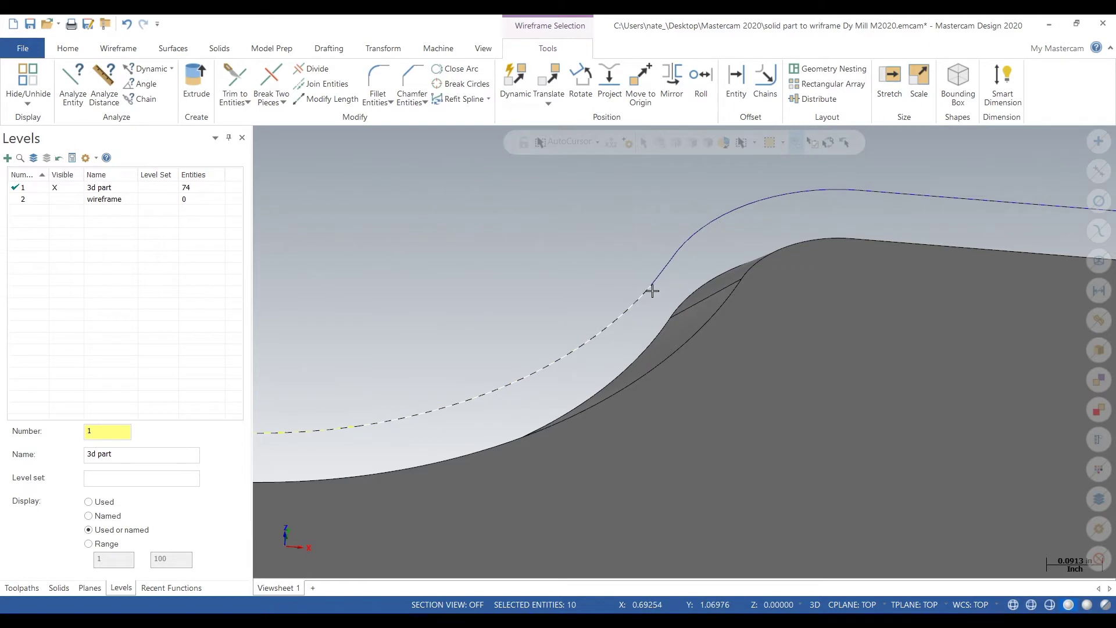
# Step: Add the upper silhouette curves along the rear-right edge, around its corners and into the right-side notch to the selection
pyautogui.click(820, 191)
pyautogui.click(860, 190)
pyautogui.scroll(-4, 546, 258)
pyautogui.scroll(-2, 640, 265)
pyautogui.scroll(5, 817, 249)
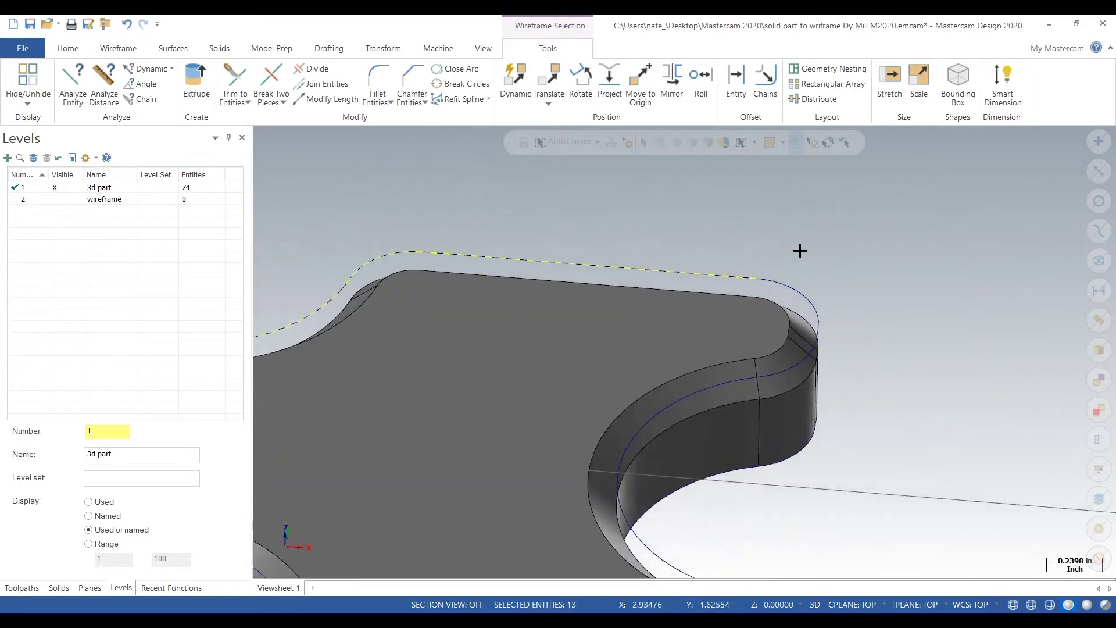
pyautogui.click(735, 290)
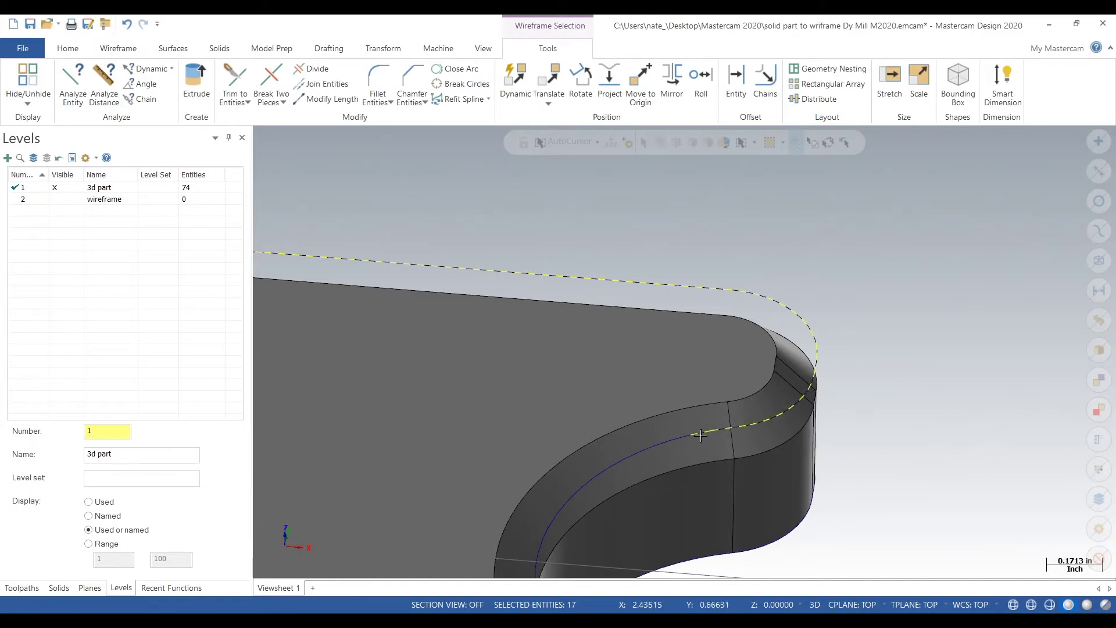
pyautogui.scroll(-4, 677, 436)
pyautogui.scroll(-3, 521, 316)
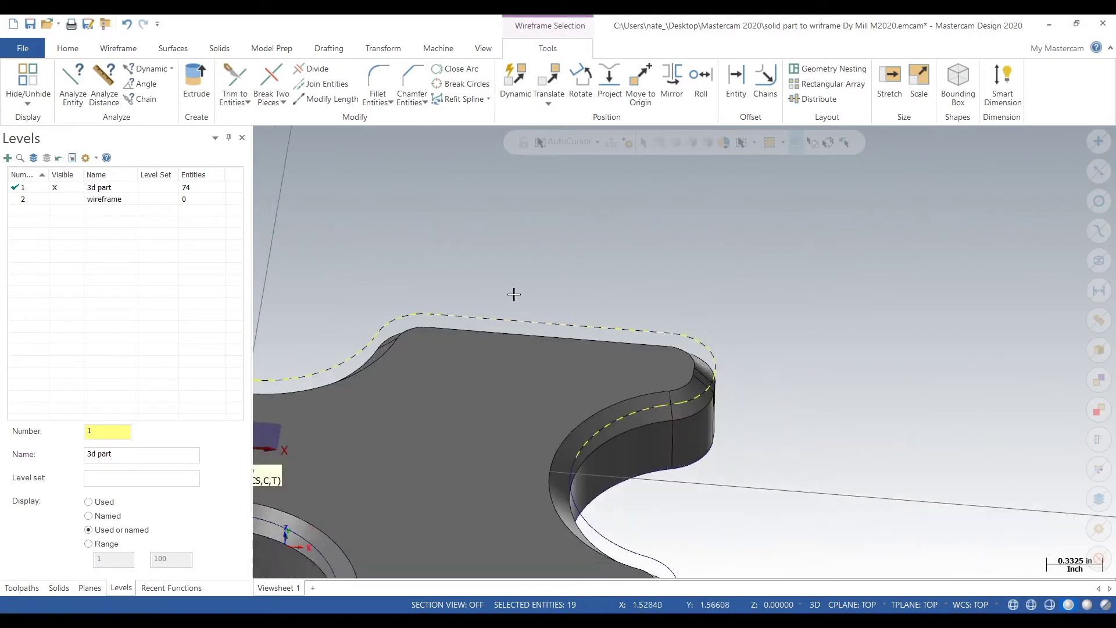
pyautogui.scroll(3, 621, 515)
pyautogui.scroll(4, 582, 492)
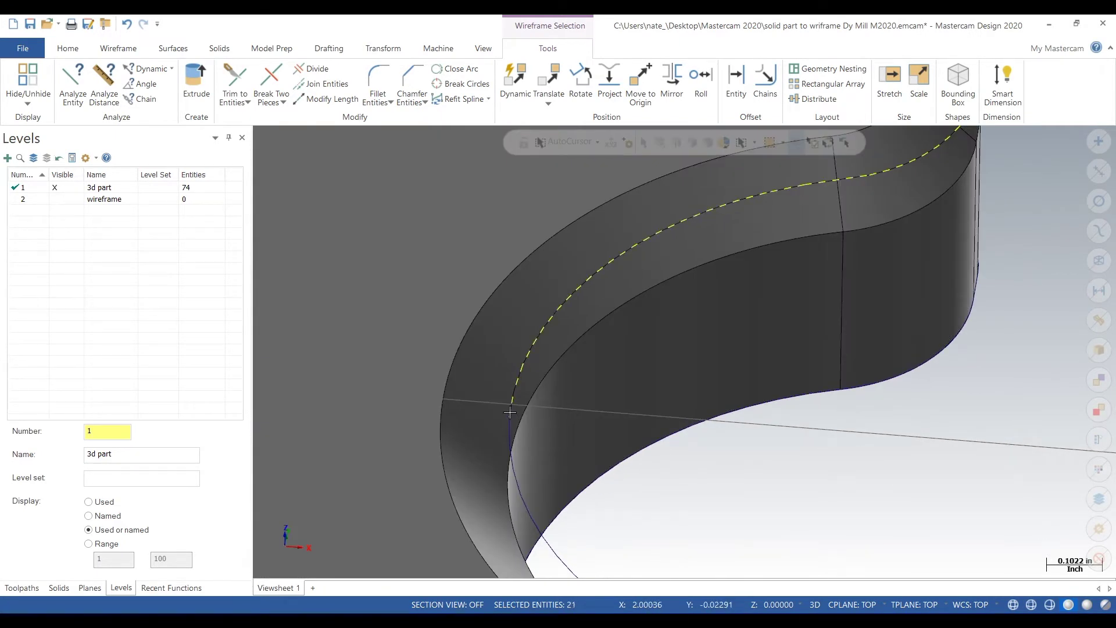
# Step: Add the front half of the right-side notch and its adjoining corner curve to the upper silhouette selection
pyautogui.click(525, 481)
pyautogui.scroll(-5, 558, 442)
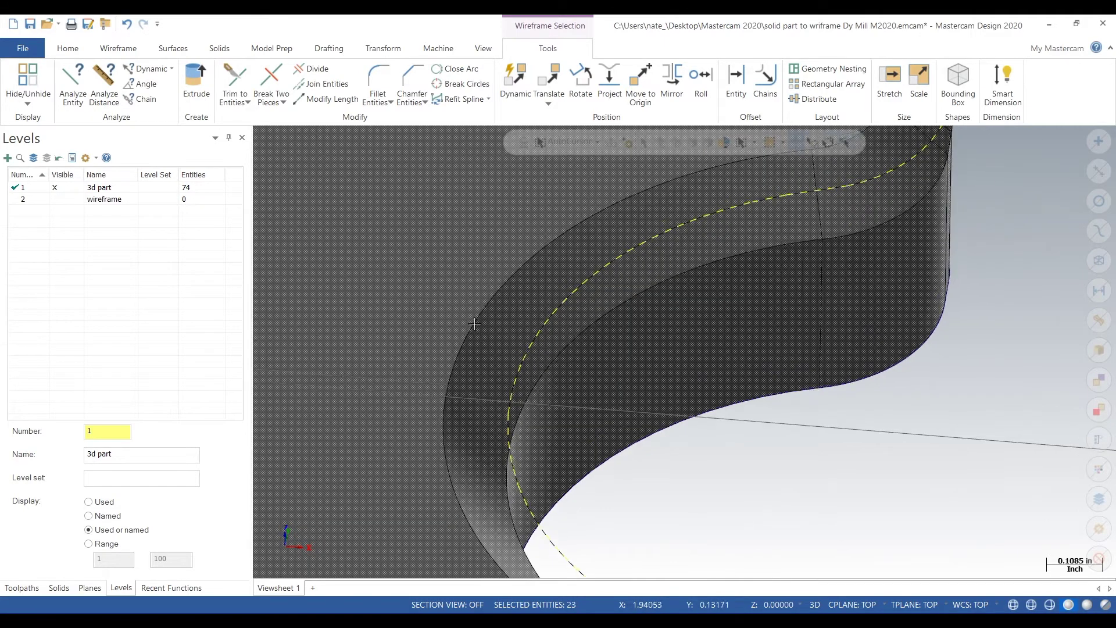
pyautogui.scroll(3, 566, 431)
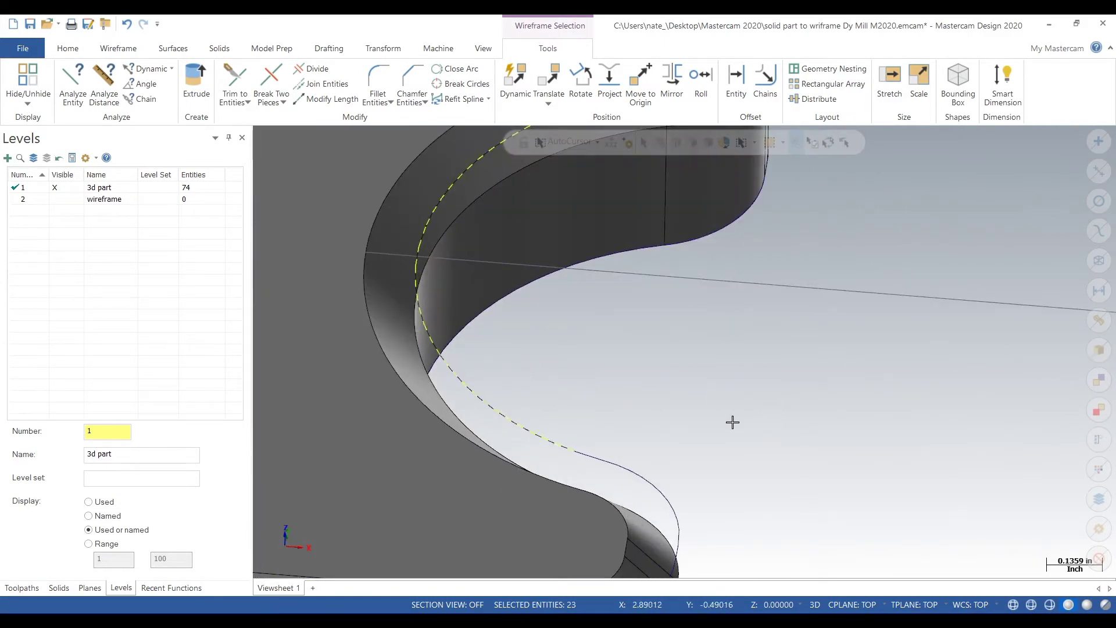
pyautogui.click(620, 465)
pyautogui.scroll(-3, 710, 323)
pyautogui.scroll(4, 741, 431)
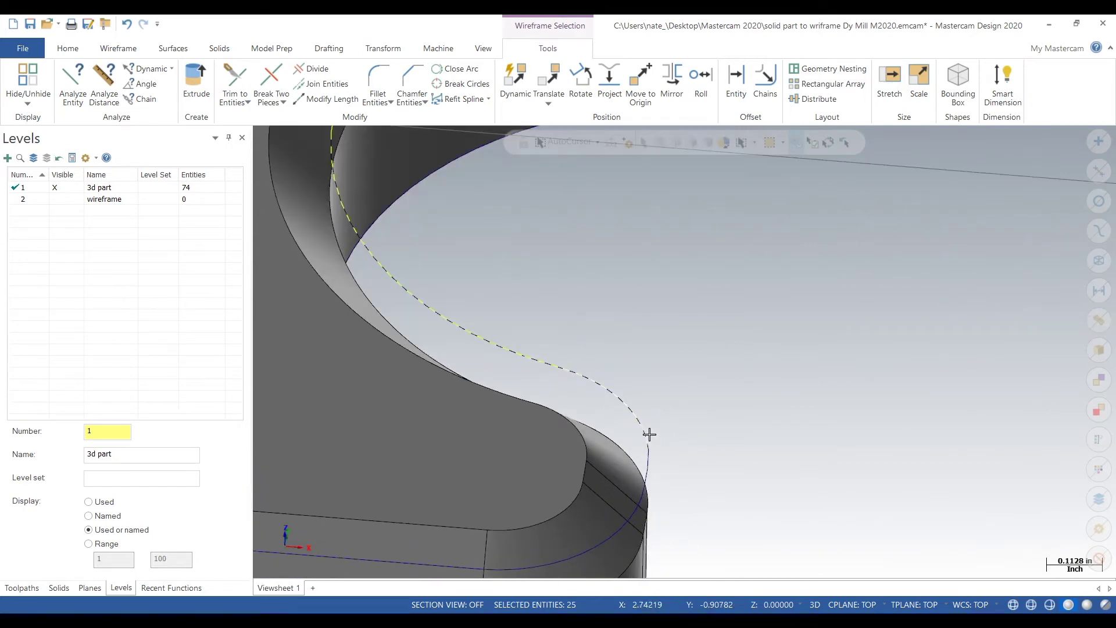
# Step: Add the front-right corner curves and the straight front-right edge of the upper silhouette to the selection
pyautogui.click(639, 500)
pyautogui.scroll(-2, 738, 348)
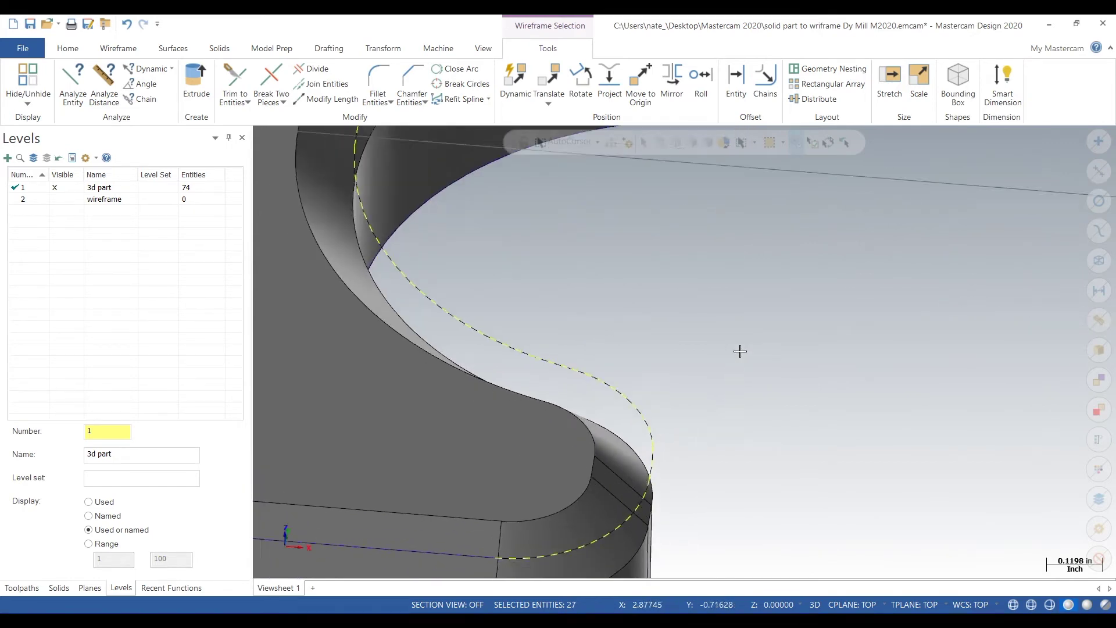
pyautogui.scroll(4, 663, 428)
pyautogui.click(617, 428)
pyautogui.scroll(-5, 616, 428)
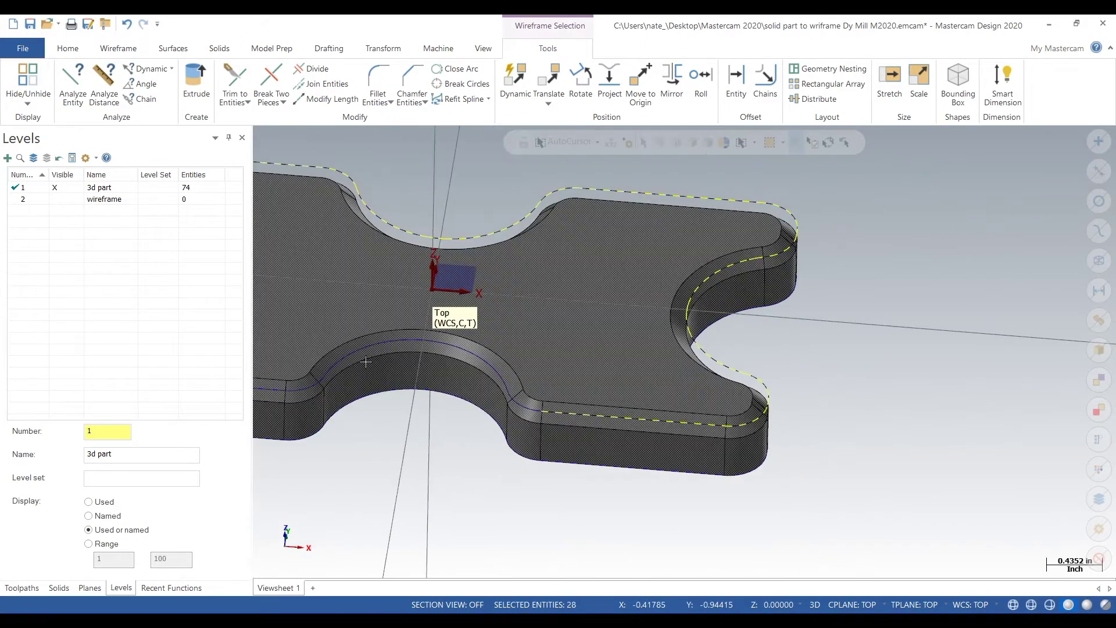
# Step: Add the upper silhouette curves at the front-right inner corner and along the front centre notch to the selection
pyautogui.scroll(5, 366, 361)
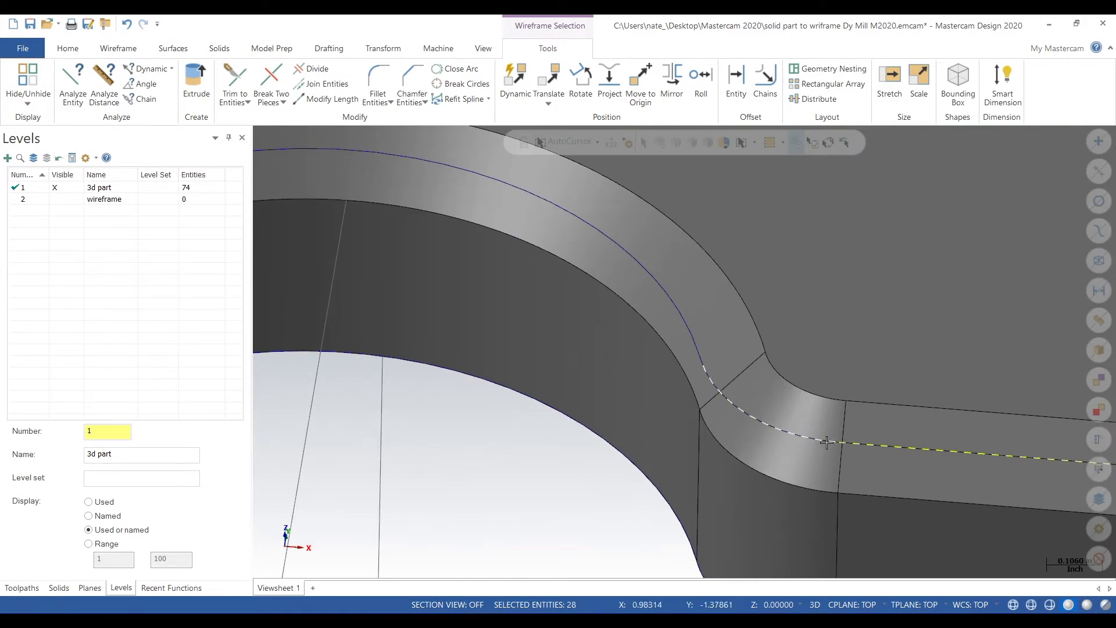
pyautogui.click(663, 292)
pyautogui.scroll(-4, 640, 273)
pyautogui.scroll(4, 558, 163)
pyautogui.scroll(2, 528, 207)
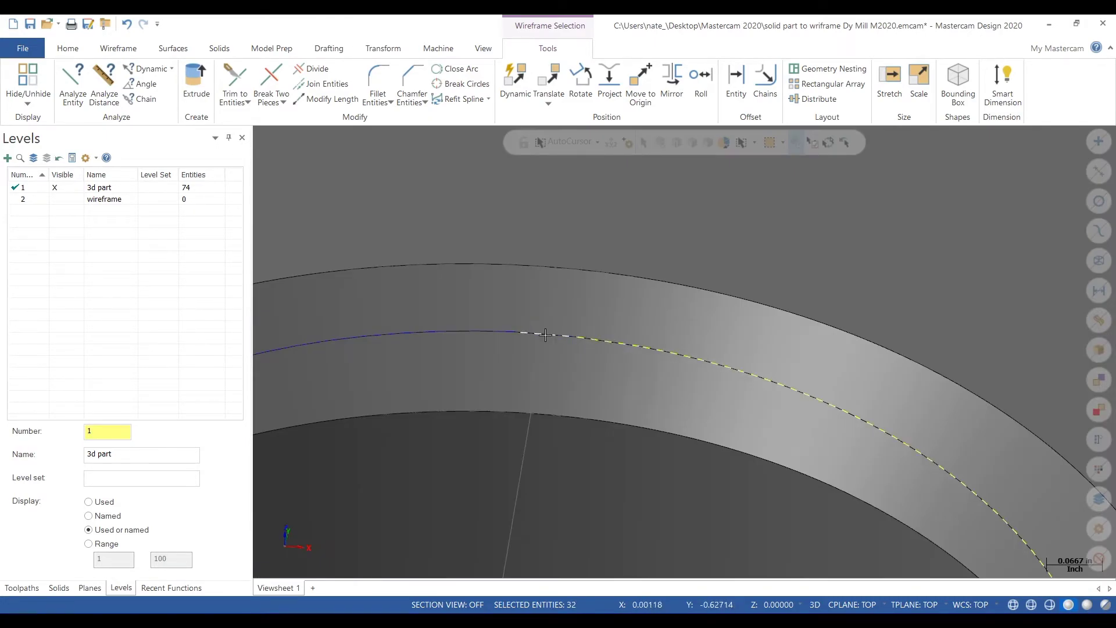
pyautogui.click(492, 329)
pyautogui.scroll(-4, 491, 330)
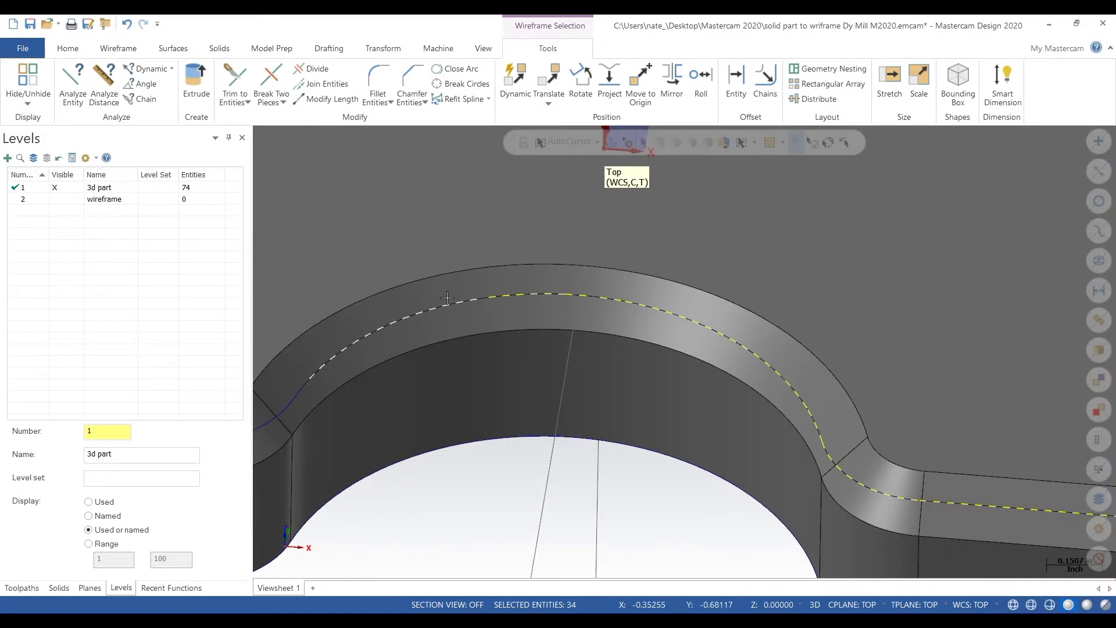
pyautogui.scroll(7, 447, 298)
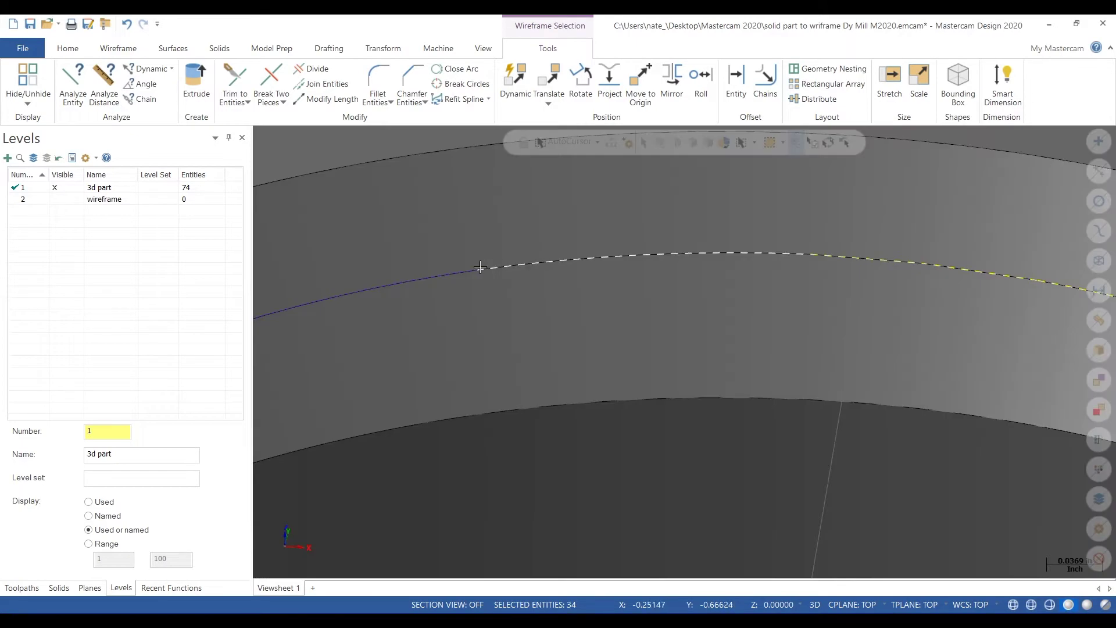
pyautogui.click(465, 271)
pyautogui.scroll(3, 552, 292)
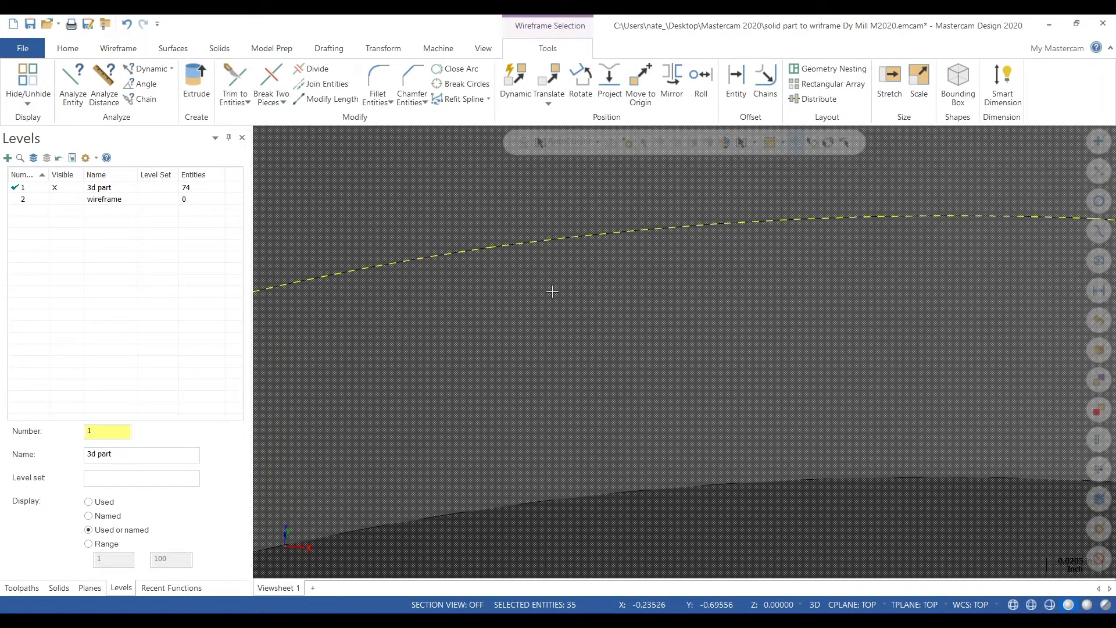
pyautogui.scroll(-9, 552, 292)
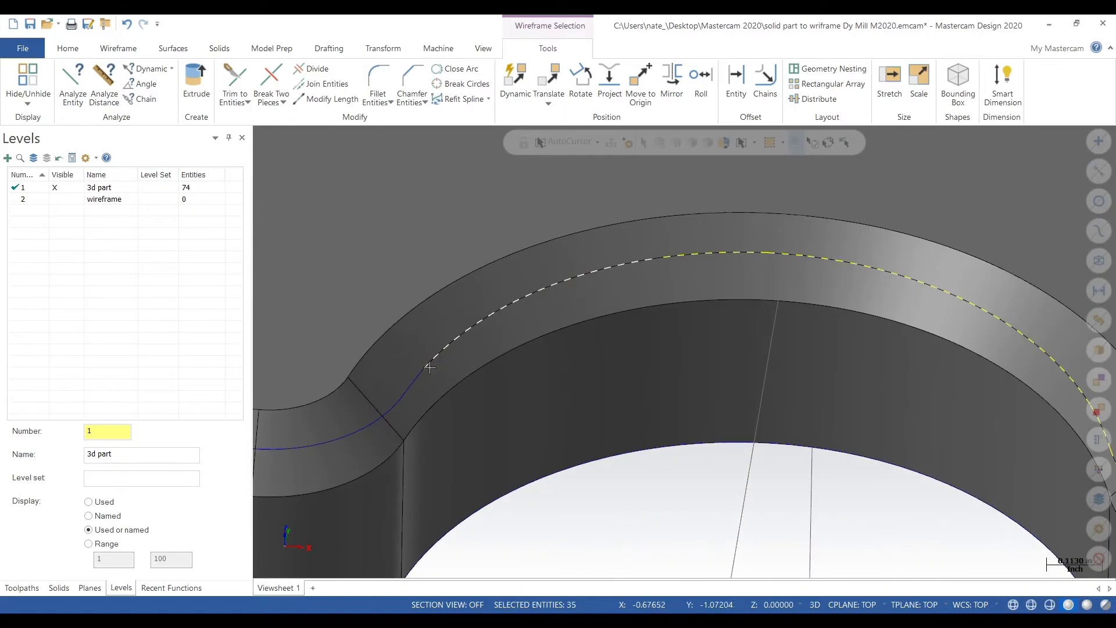
# Step: Add the front-left inner corner curves and the straight front-left edge of the upper silhouette to the selection
pyautogui.click(395, 404)
pyautogui.scroll(-7, 691, 370)
pyautogui.scroll(8, 480, 425)
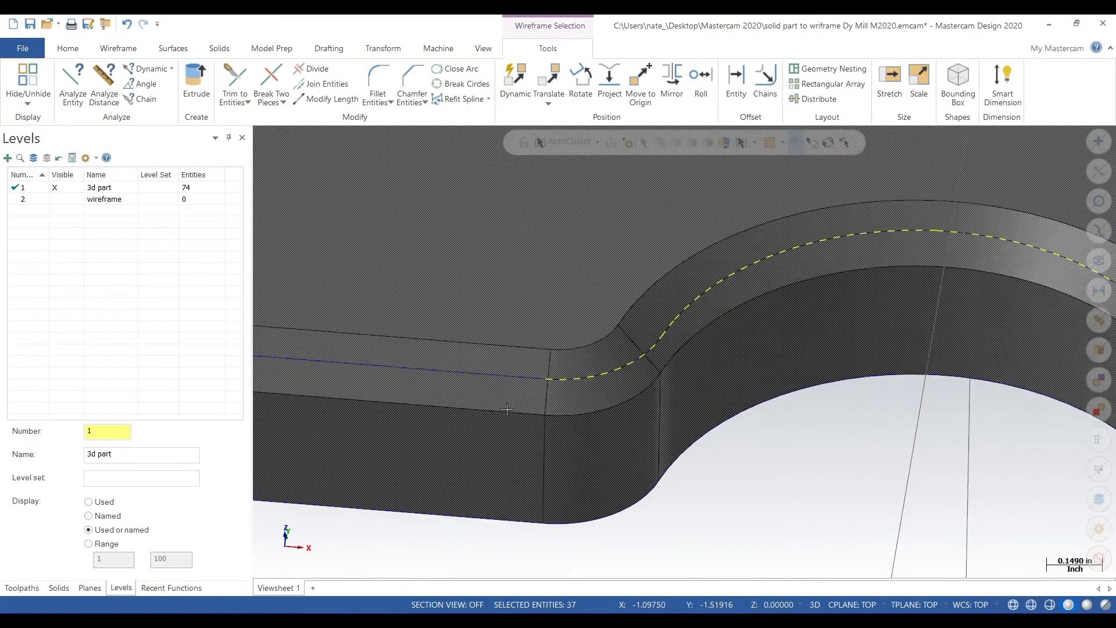
pyautogui.click(554, 363)
pyautogui.scroll(-8, 802, 329)
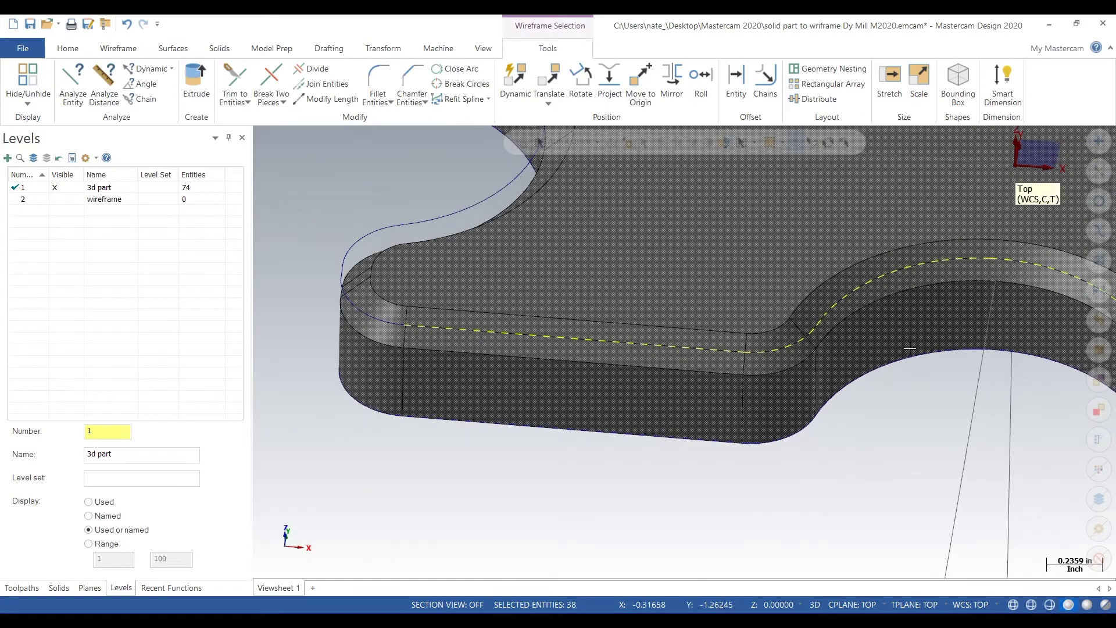
# Step: Add the upper silhouette curves around the part's front-left outer corner to the selection
pyautogui.scroll(5, 481, 294)
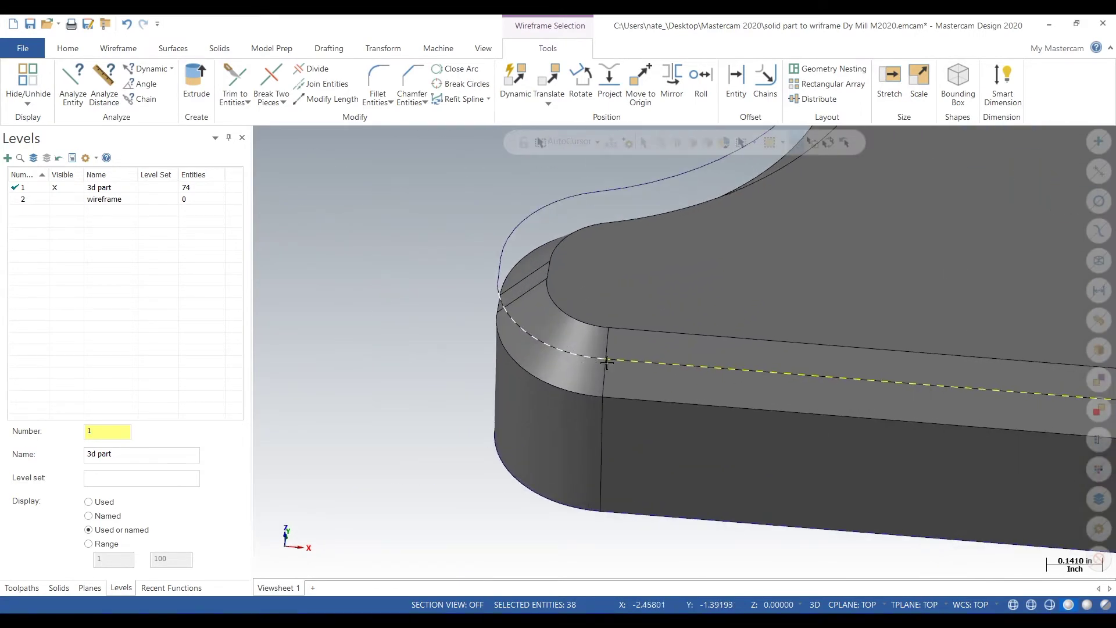
pyautogui.moveTo(571, 325); pyautogui.dragTo(651, 350, button='middle')
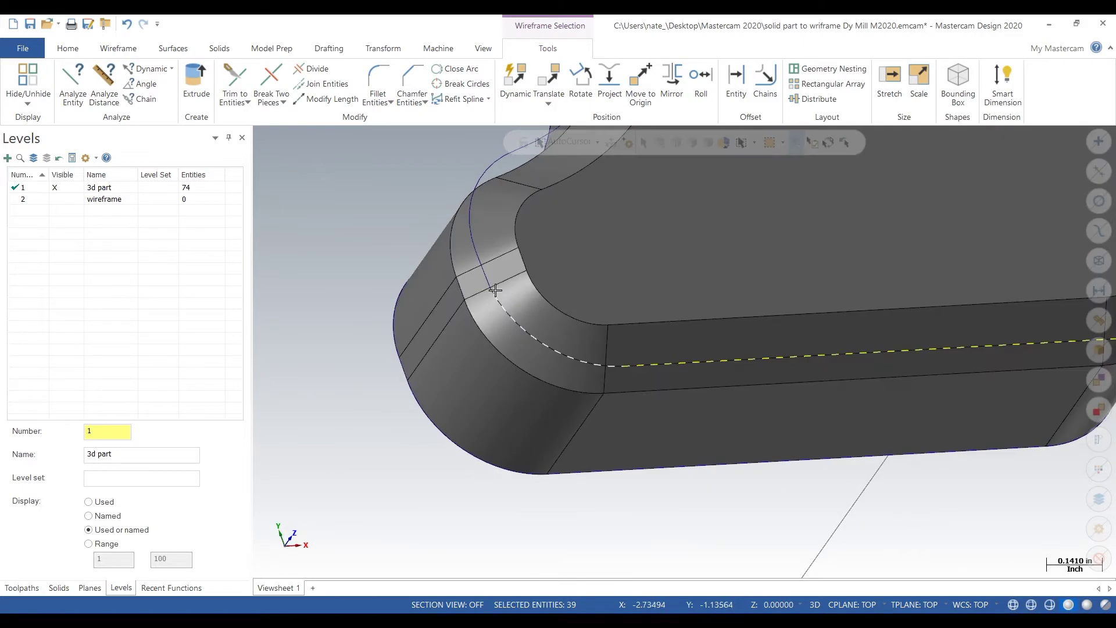
pyautogui.click(467, 241)
pyautogui.scroll(-3, 428, 307)
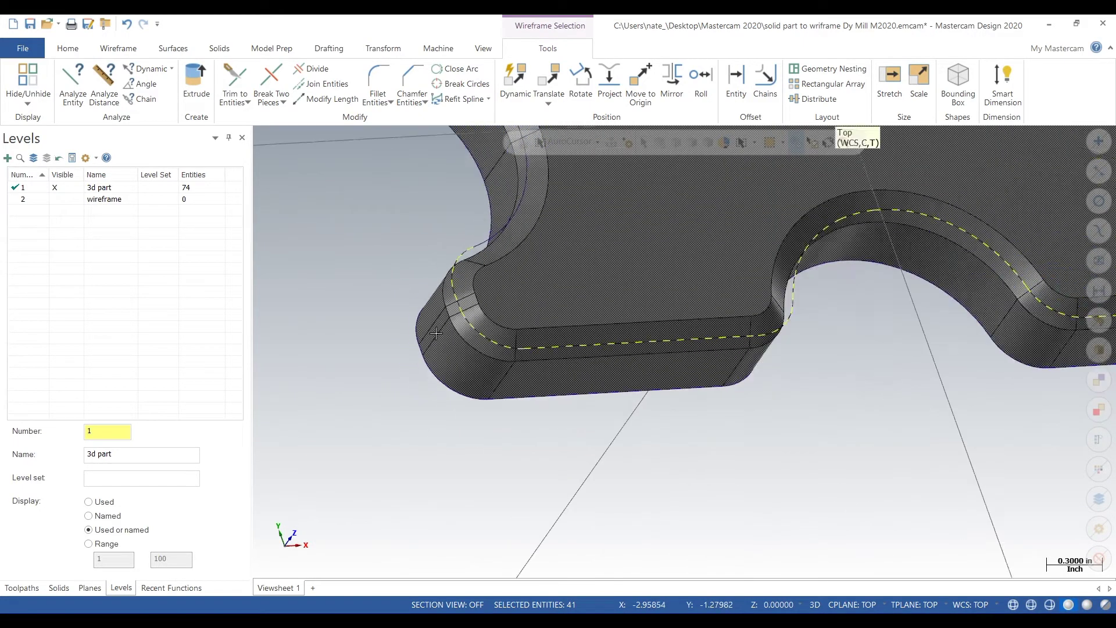
# Step: Add the upper silhouette curves leading from the front-left outer corner into the left notch to the selection
pyautogui.scroll(3, 454, 187)
pyautogui.scroll(2, 462, 279)
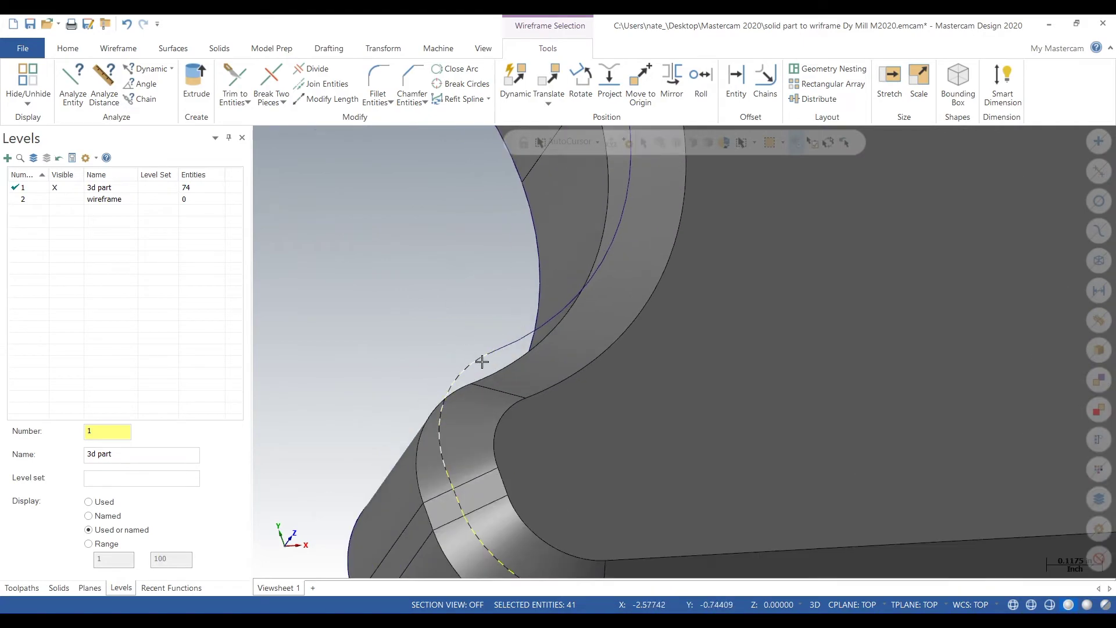
pyautogui.click(566, 306)
pyautogui.scroll(-4, 523, 340)
# Step: Add the remaining upper silhouette curves along the middle of the left notch to the selection
pyautogui.scroll(3, 579, 213)
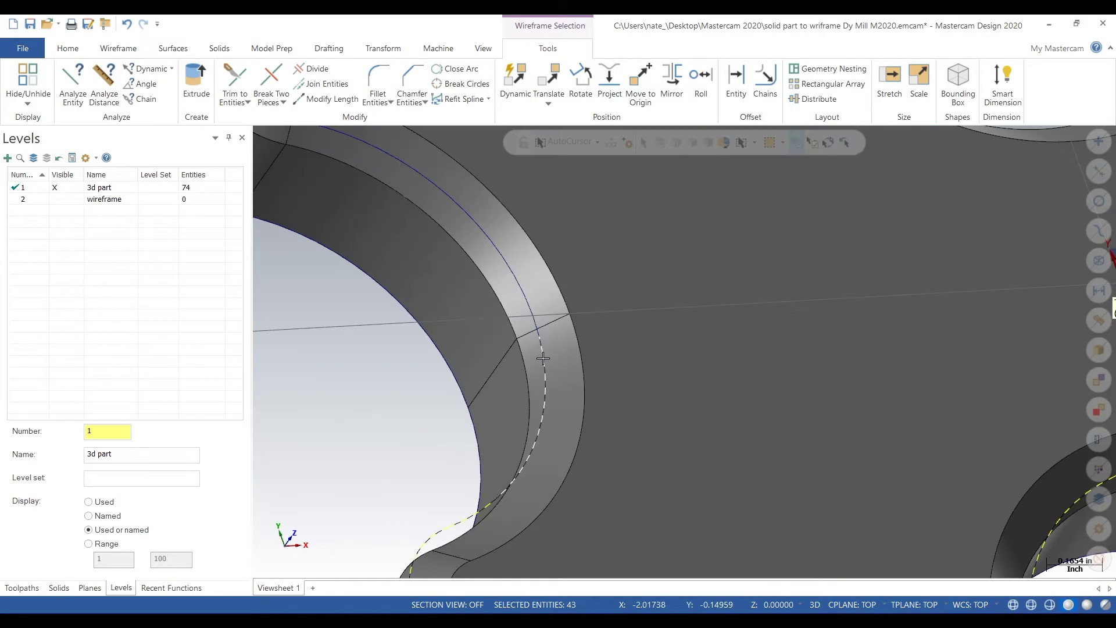
pyautogui.scroll(2, 555, 356)
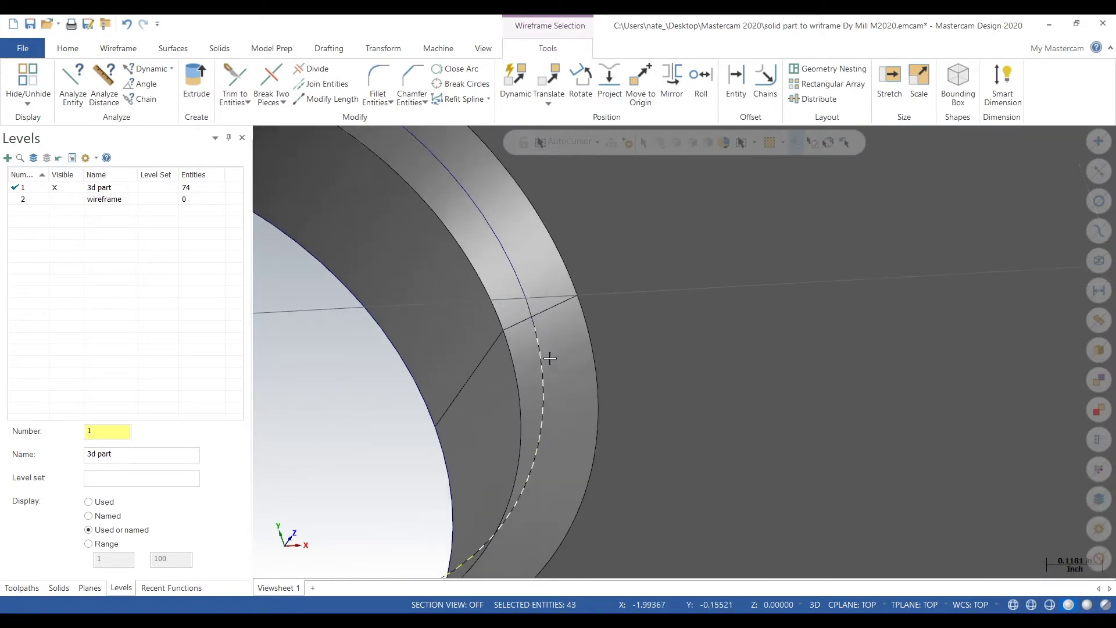
pyautogui.click(519, 289)
pyautogui.scroll(-3, 519, 288)
pyautogui.scroll(3, 585, 325)
pyautogui.click(553, 304)
# Step: Complete the upper silhouette selection with the curves between the left notch and the back-left corner
pyautogui.scroll(-3, 549, 297)
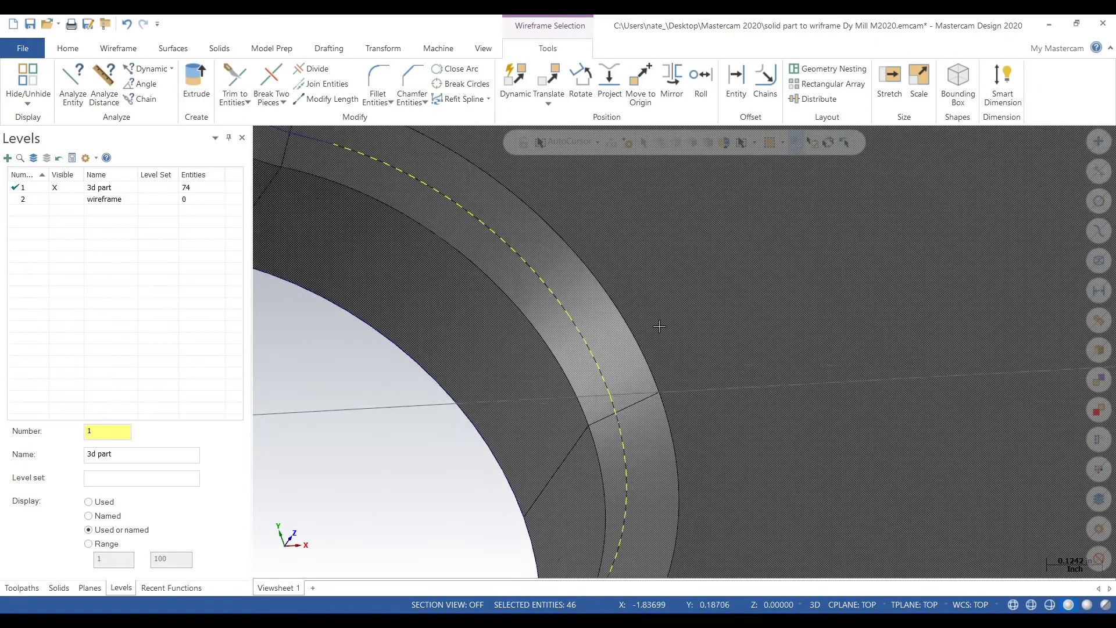
pyautogui.scroll(3, 540, 263)
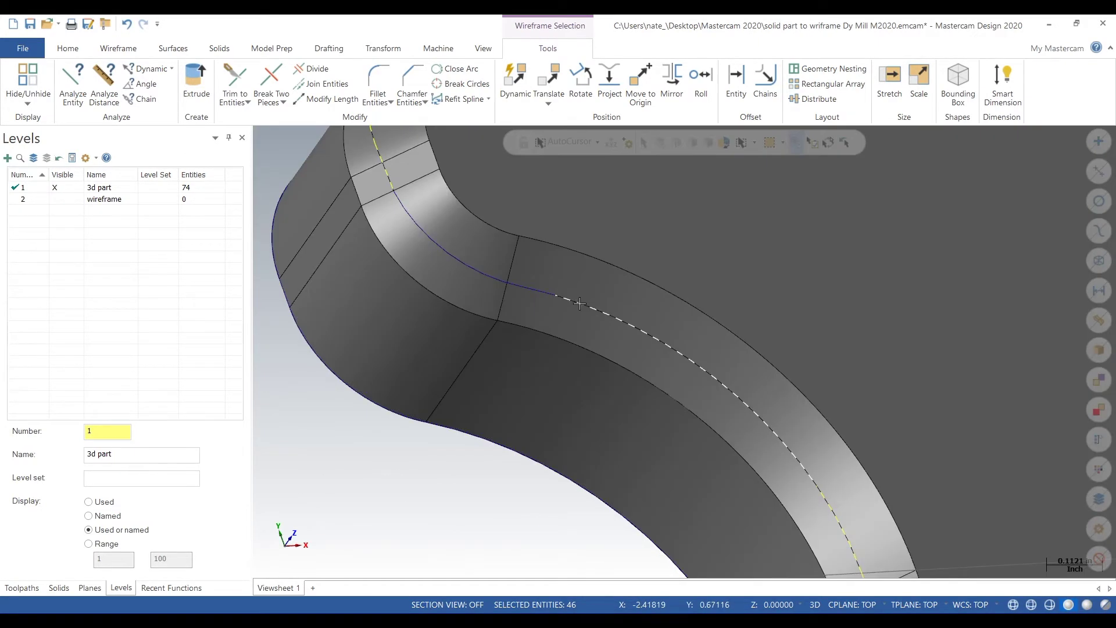
pyautogui.click(509, 284)
pyautogui.scroll(-6, 510, 284)
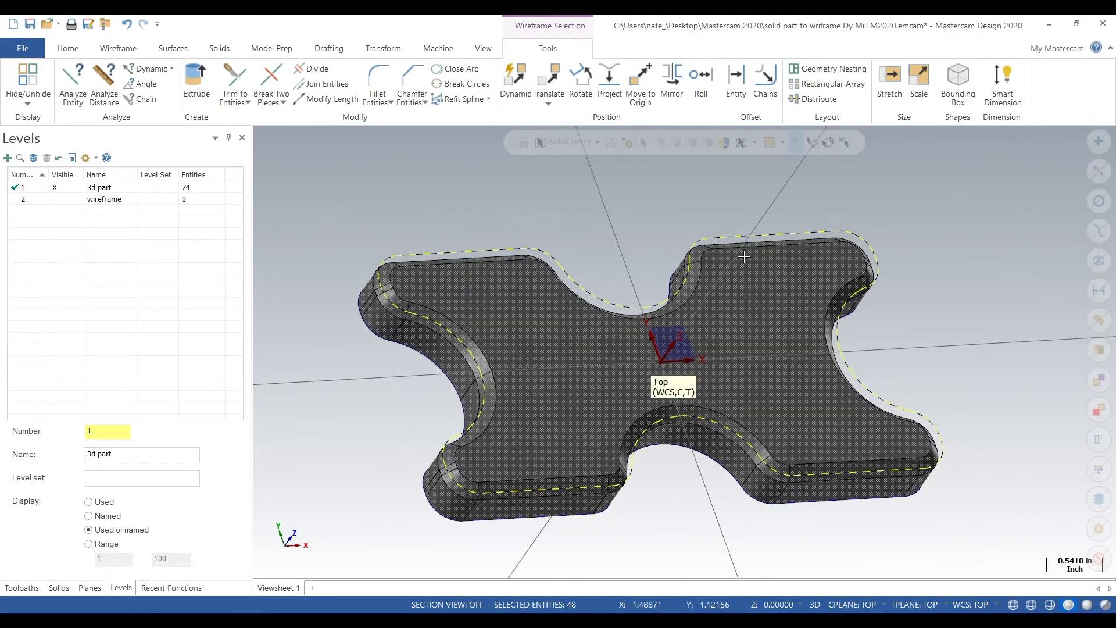
# Step: Move the selected upper silhouette curves to level 2, wireframe
pyautogui.rightClick(637, 231)
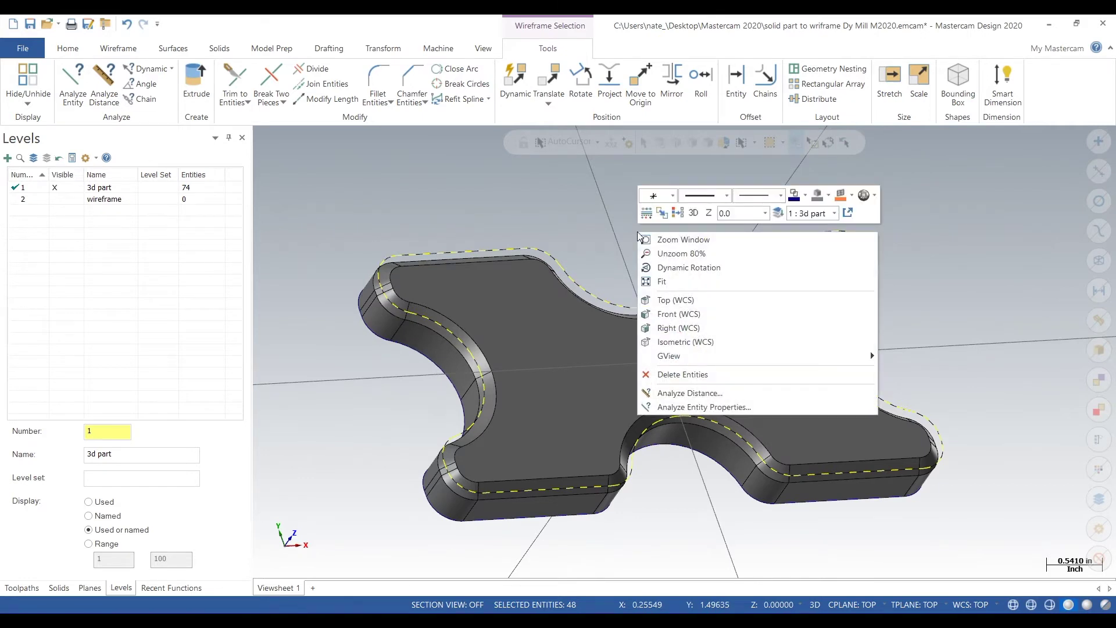
pyautogui.click(778, 215)
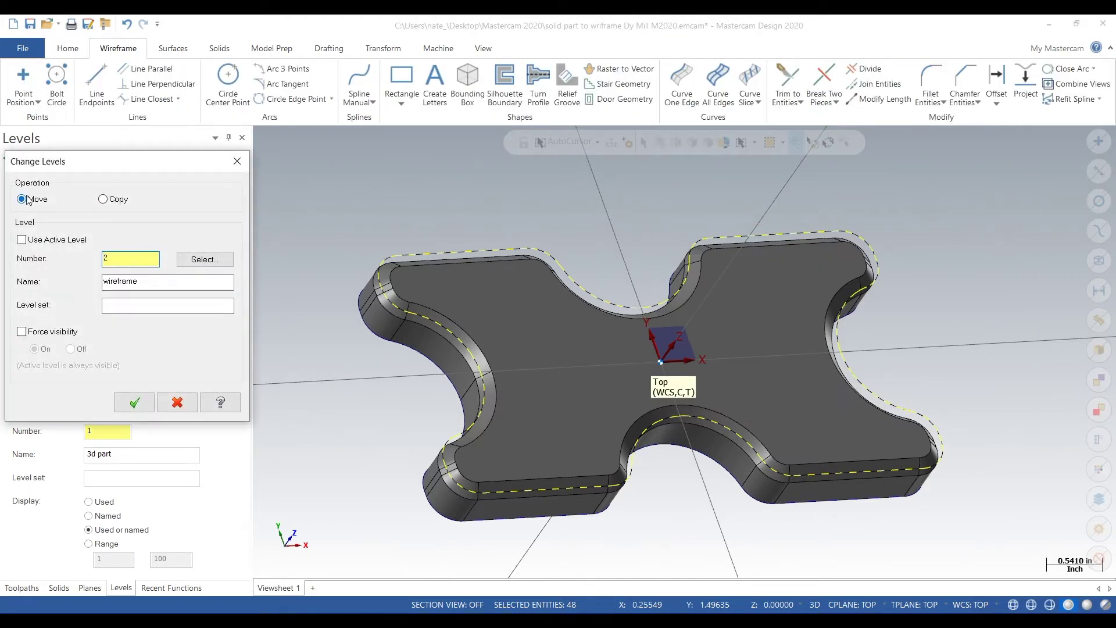
pyautogui.click(134, 402)
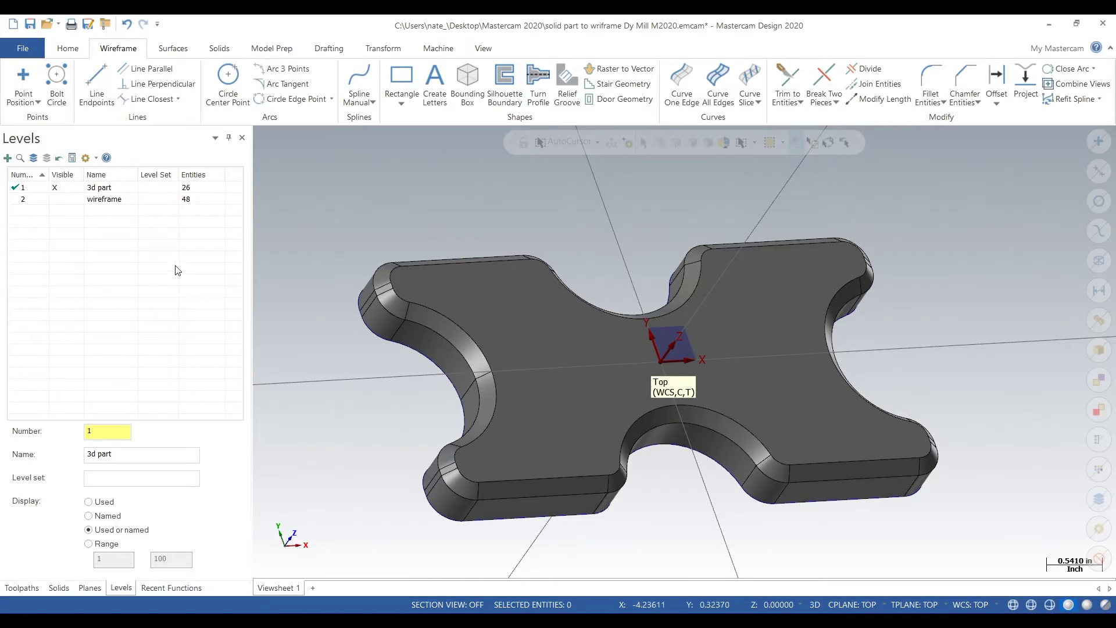
# Step: Make the wireframe level active, hide the 3d part level and set the view to Top (WCS)
pyautogui.click(39, 200)
pyautogui.click(67, 190)
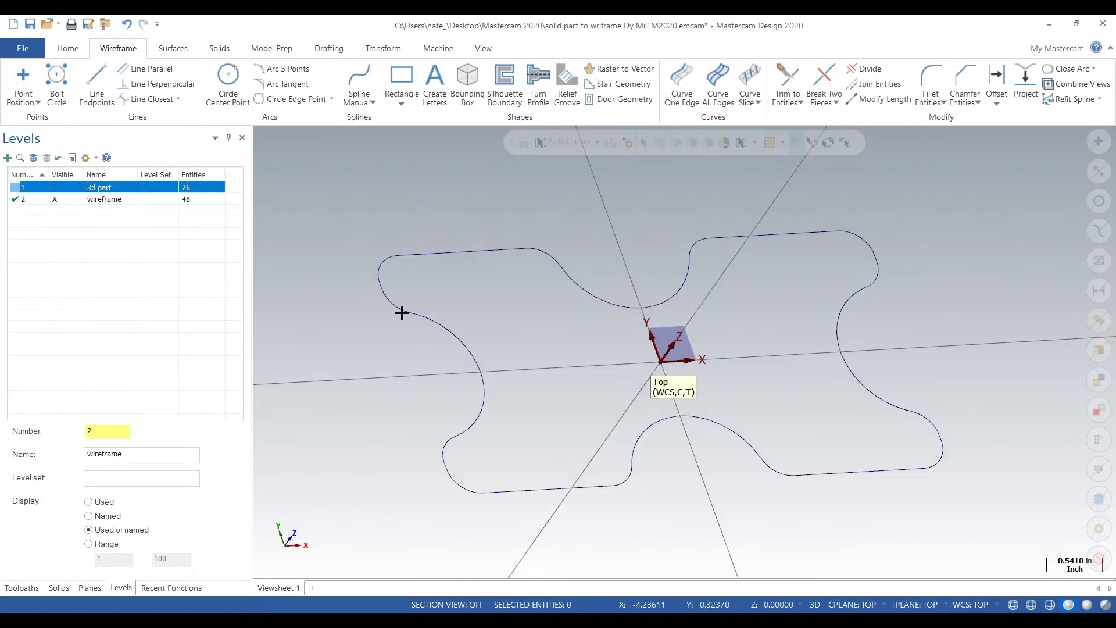
pyautogui.rightClick(364, 368)
pyautogui.click(399, 442)
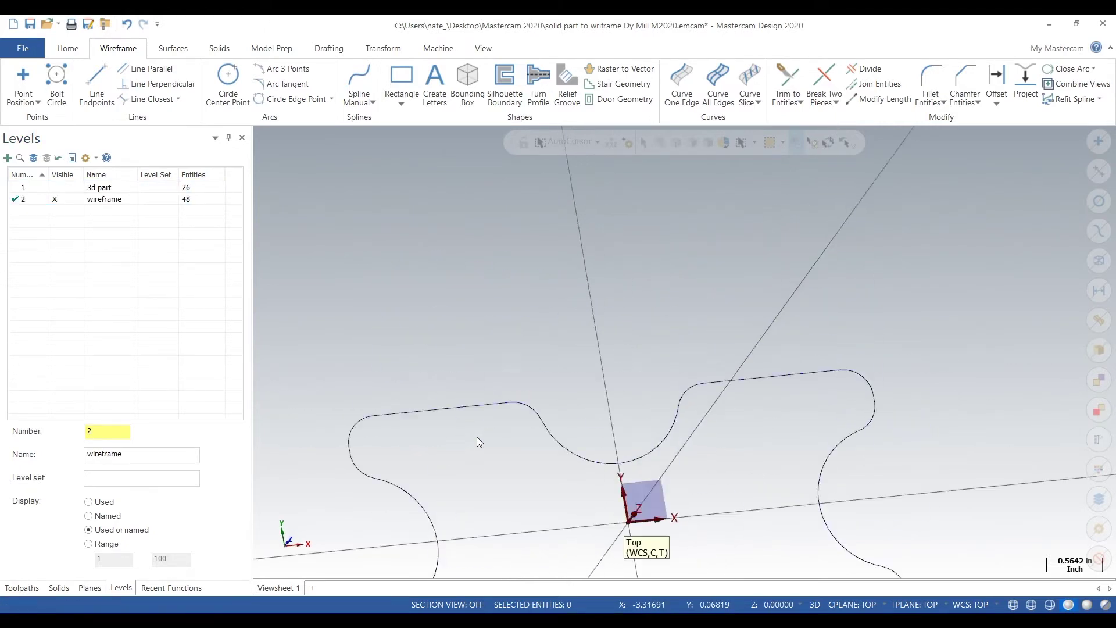
# Step: Briefly show the 3d part level against the wireframe outline, hide it again, and inspect the outline before restoring the top view
pyautogui.click(61, 189)
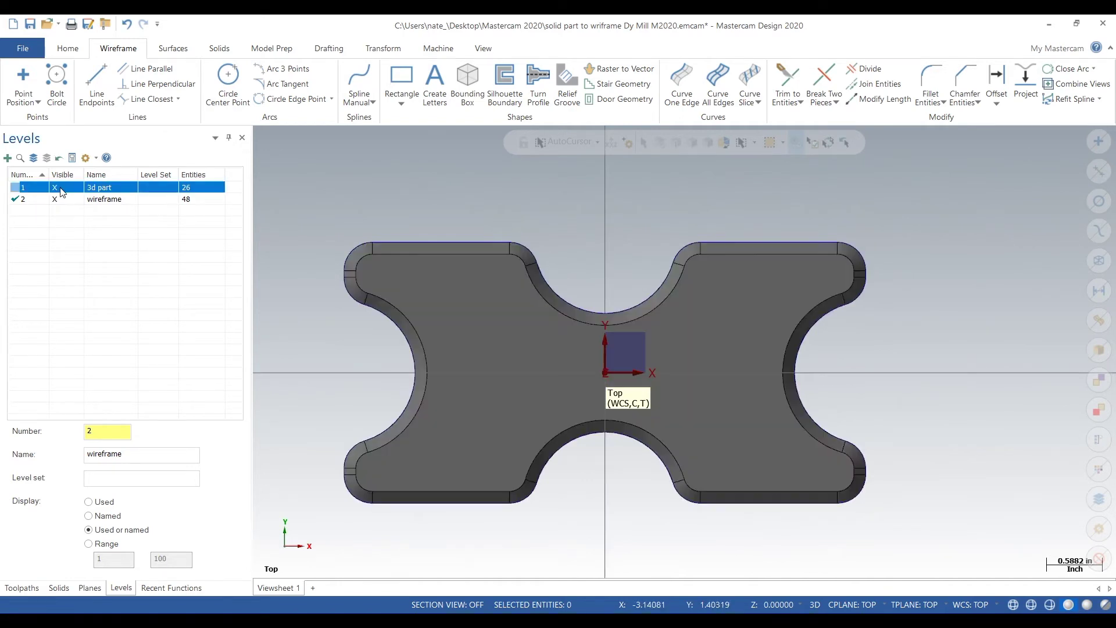
pyautogui.click(38, 201)
pyautogui.click(67, 189)
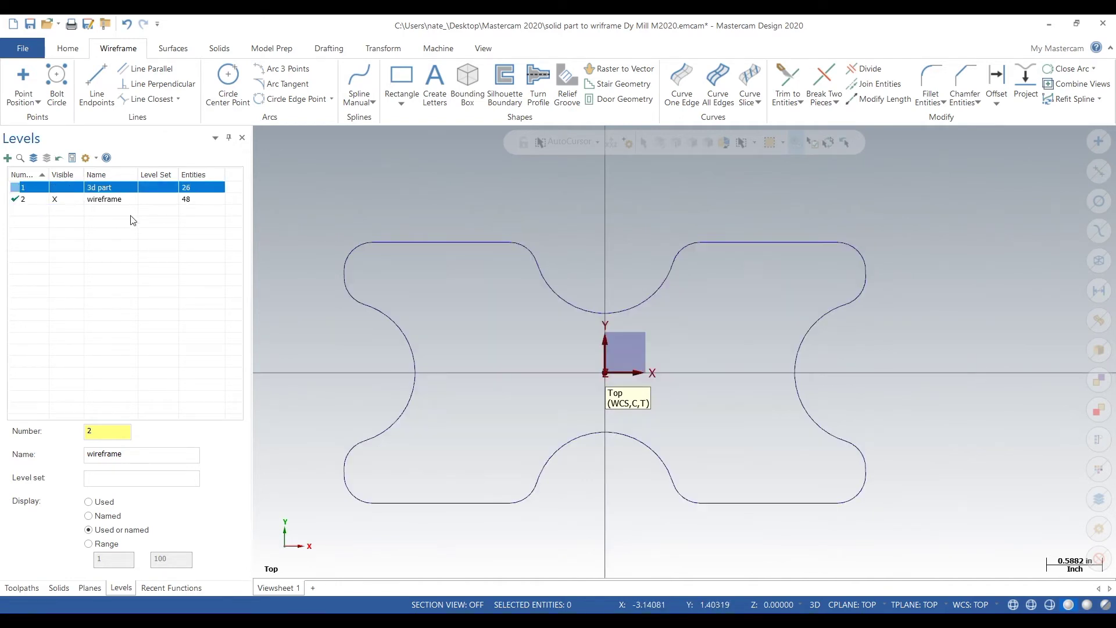
pyautogui.moveTo(356, 327); pyautogui.dragTo(523, 374, button='middle')
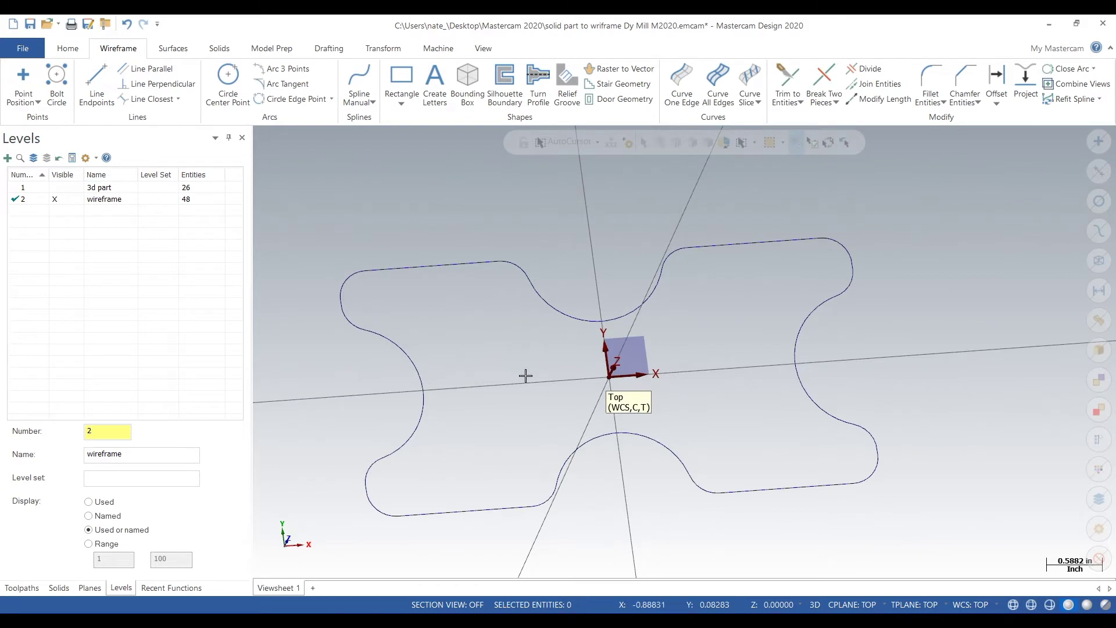
pyautogui.rightClick(524, 374)
pyautogui.click(580, 440)
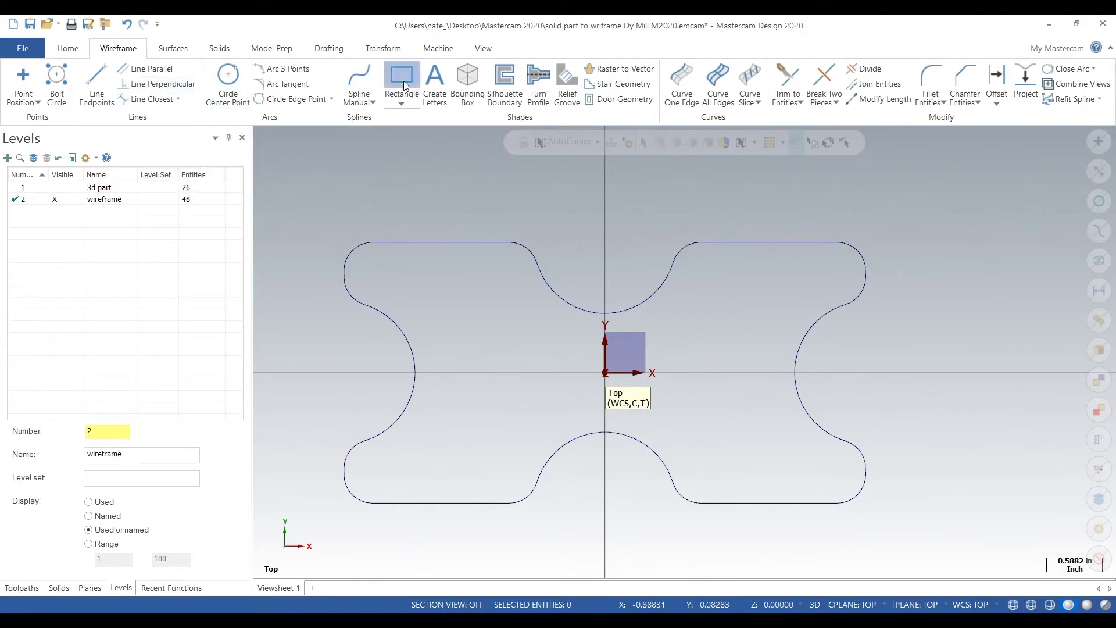
# Step: Create a rectangle 7 in wide and 3.25 in high, anchored to its center at the origin
pyautogui.click(401, 79)
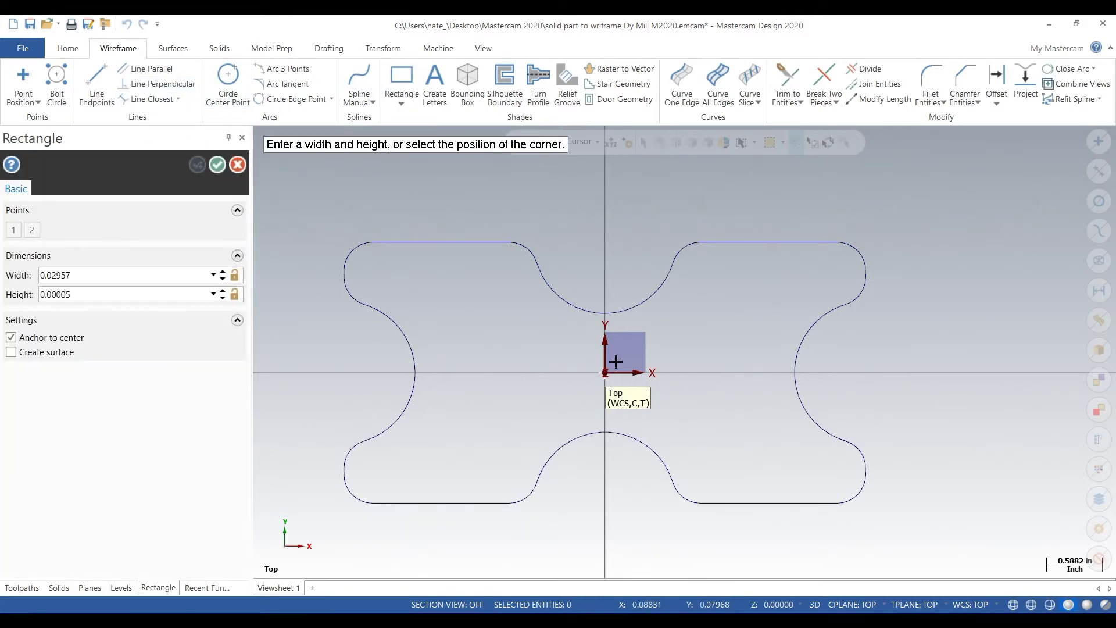
pyautogui.click(943, 220)
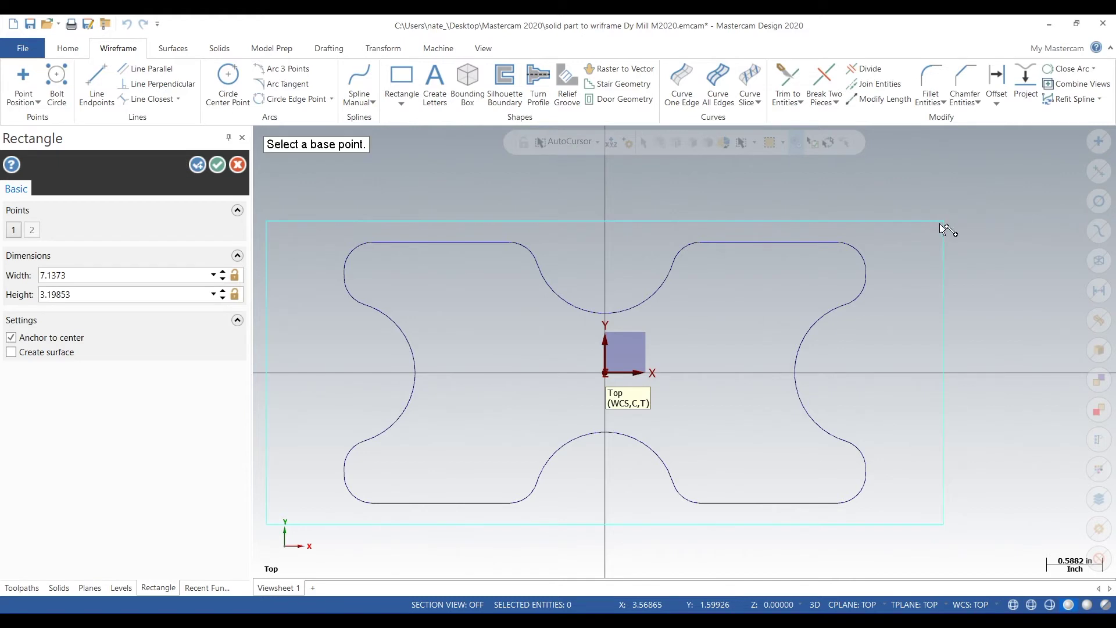
pyautogui.click(145, 279)
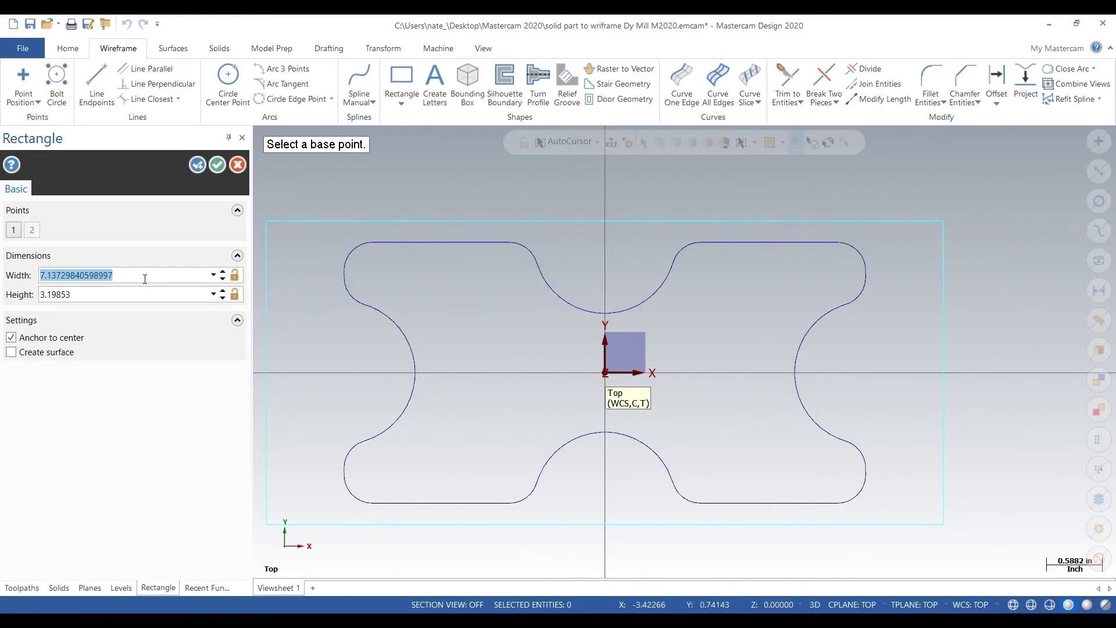
pyautogui.write('7')
pyautogui.press('Tab')
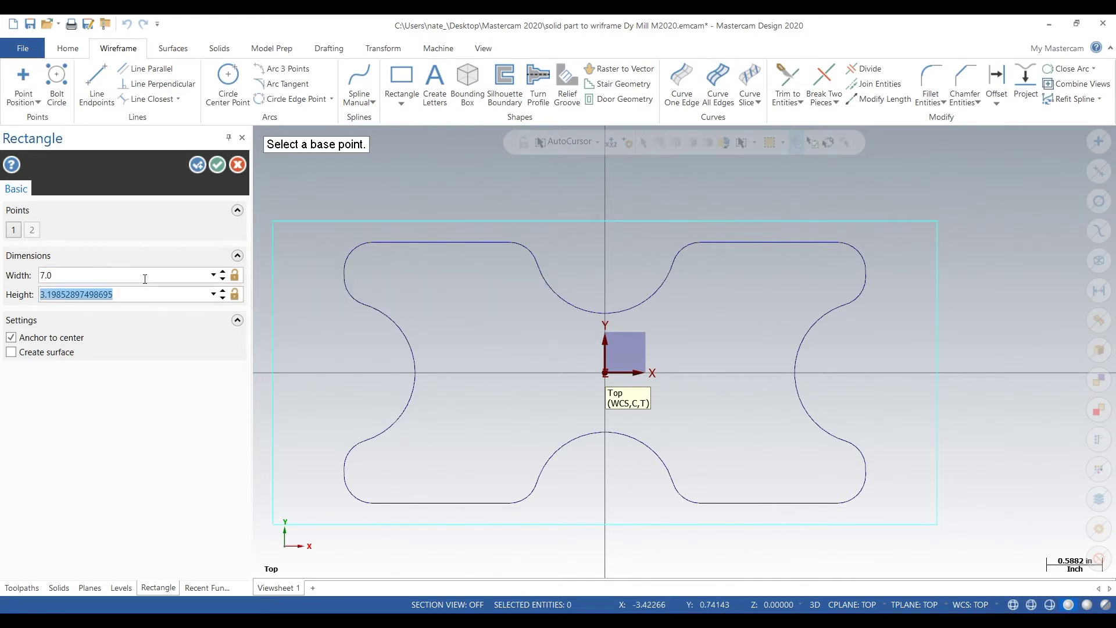
pyautogui.write('3.25')
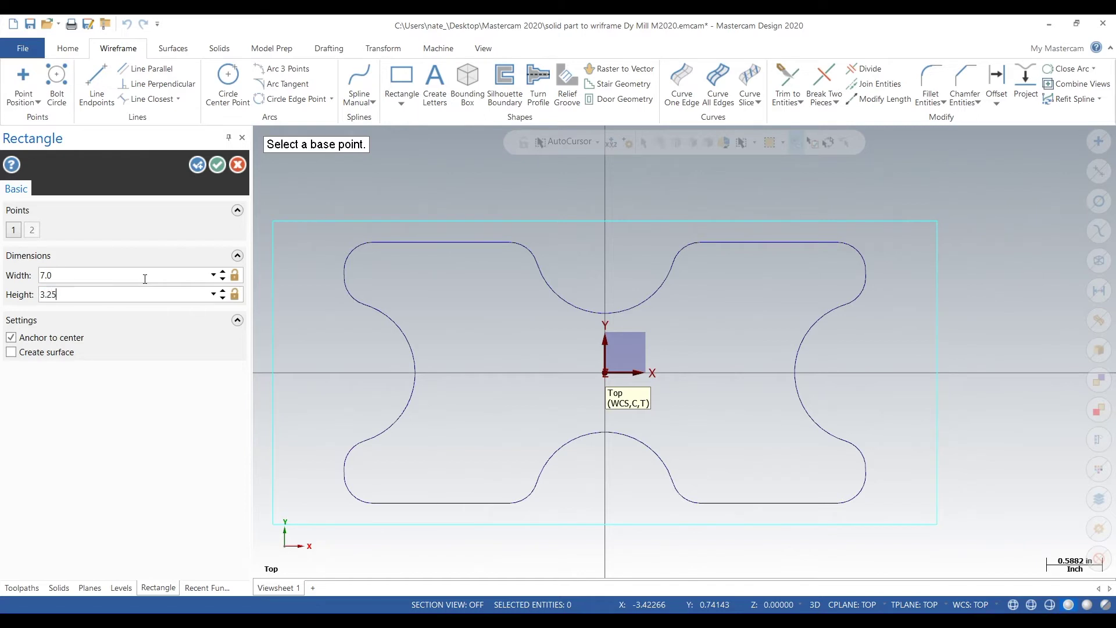
pyautogui.click(216, 168)
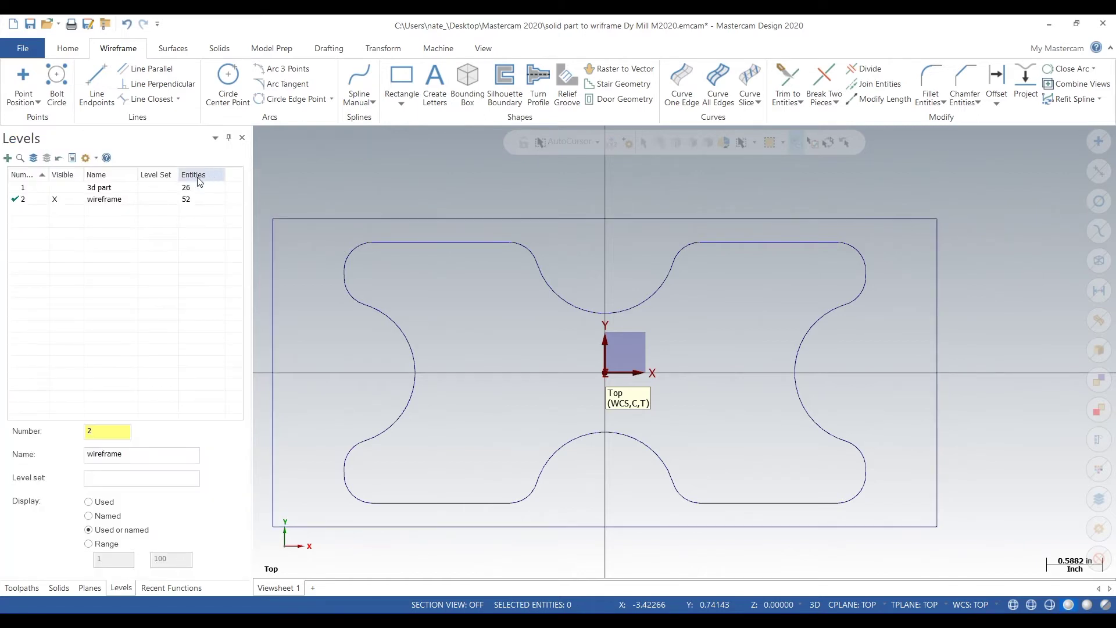
# Step: Create level 3 named stock, then reactivate the wireframe level and hide the stock level
pyautogui.click(111, 429)
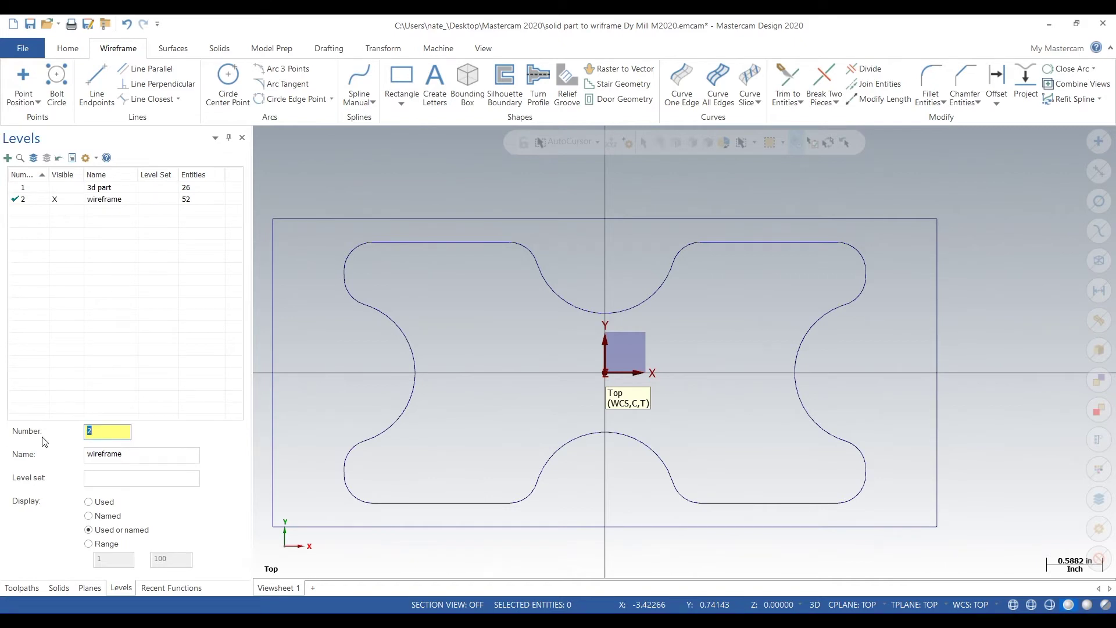
pyautogui.press('Return')
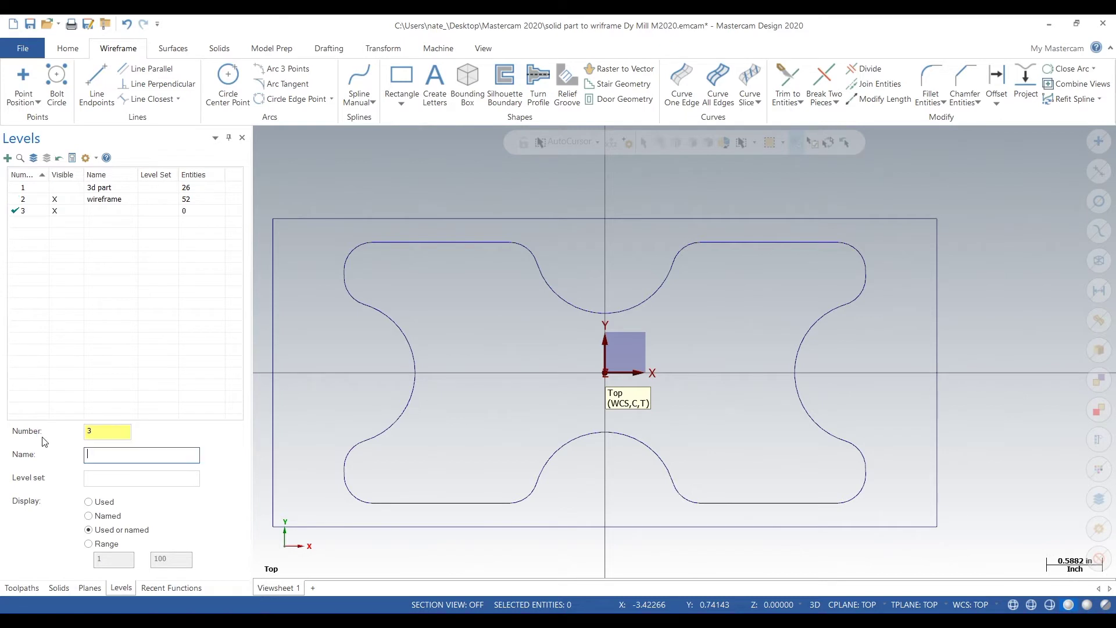
pyautogui.write('stock')
pyautogui.click(38, 199)
pyautogui.click(77, 212)
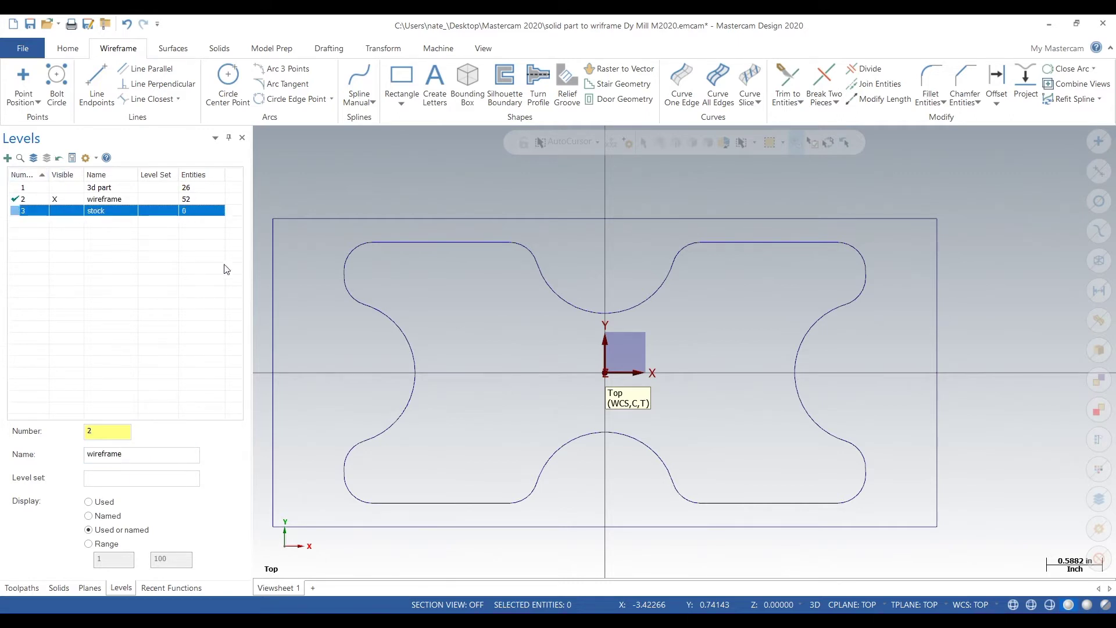
# Step: Select the four lines of the outer rectangle and move them to level 3
pyautogui.click(332, 223)
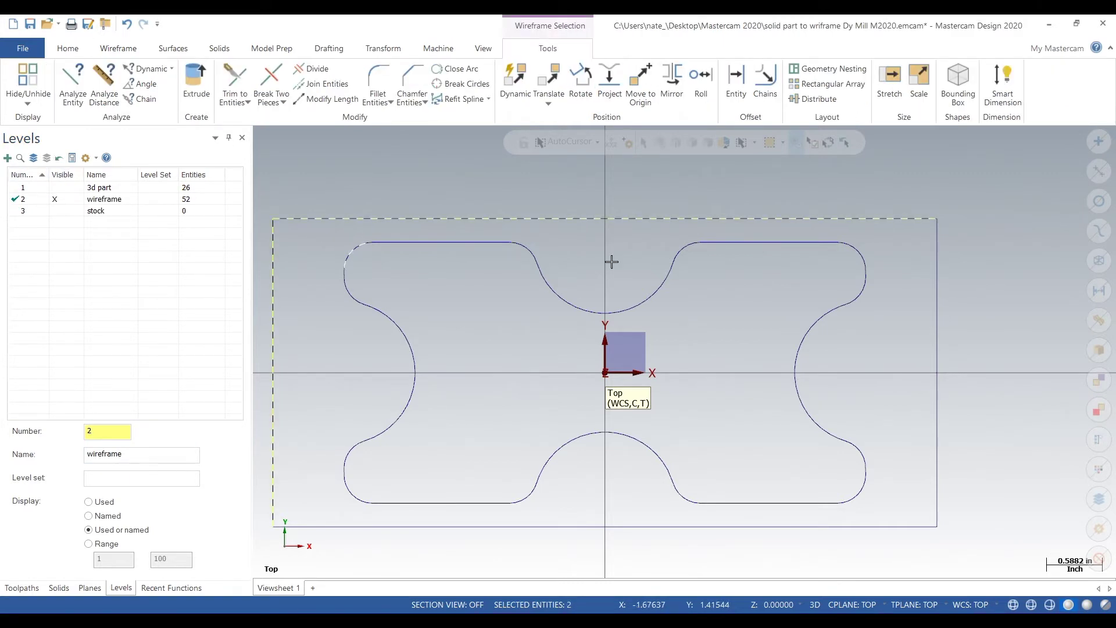
pyautogui.click(936, 285)
pyautogui.click(908, 525)
pyautogui.rightClick(354, 182)
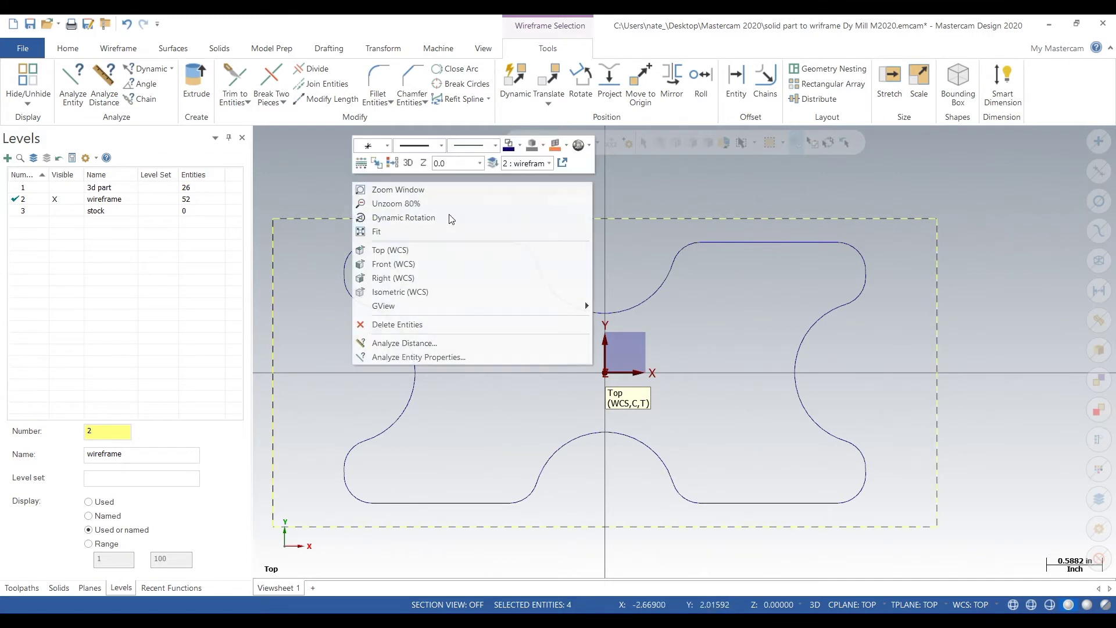
pyautogui.click(499, 164)
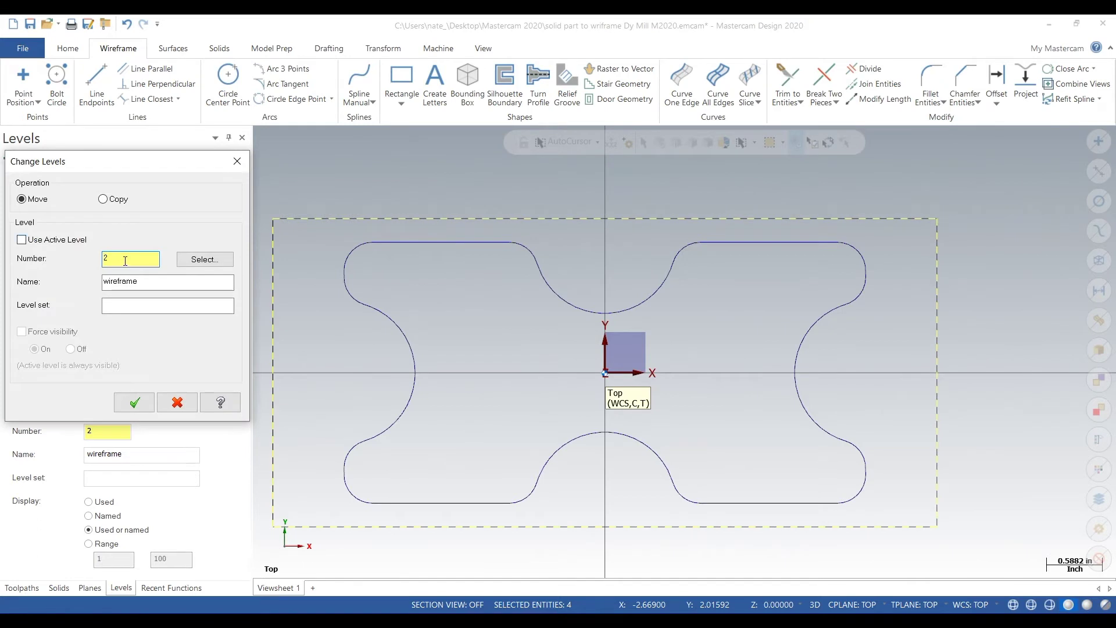
pyautogui.write('3')
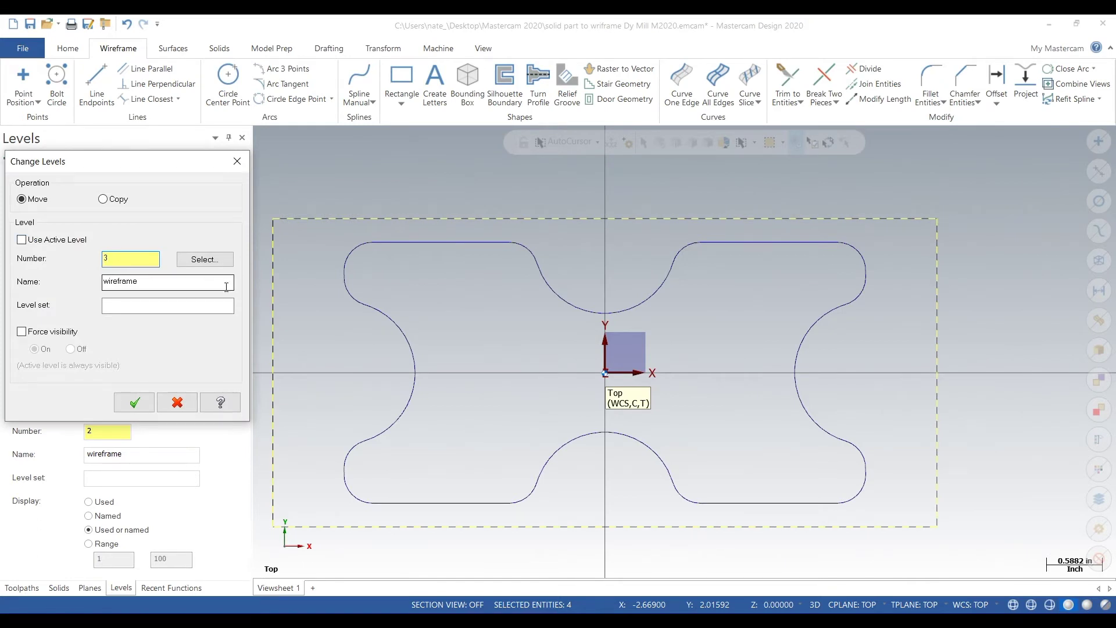
pyautogui.click(138, 402)
# Step: Make the stock level active and check the levels' visibility, leaving wireframe and stock shown and the 3d part hidden
pyautogui.click(41, 212)
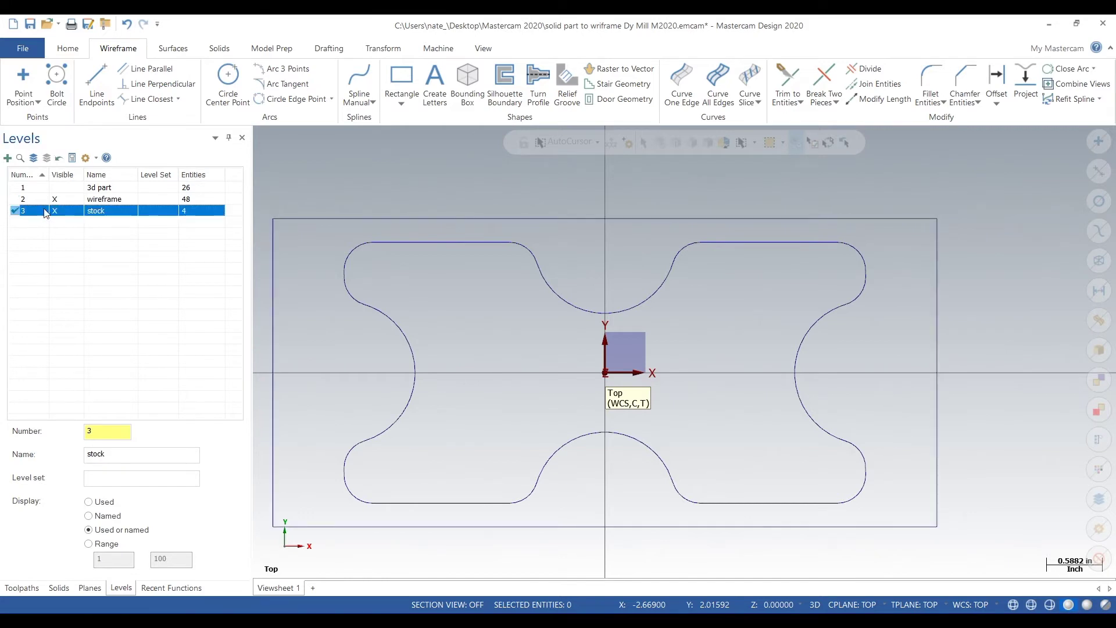
pyautogui.click(62, 201)
pyautogui.click(60, 202)
pyautogui.click(64, 188)
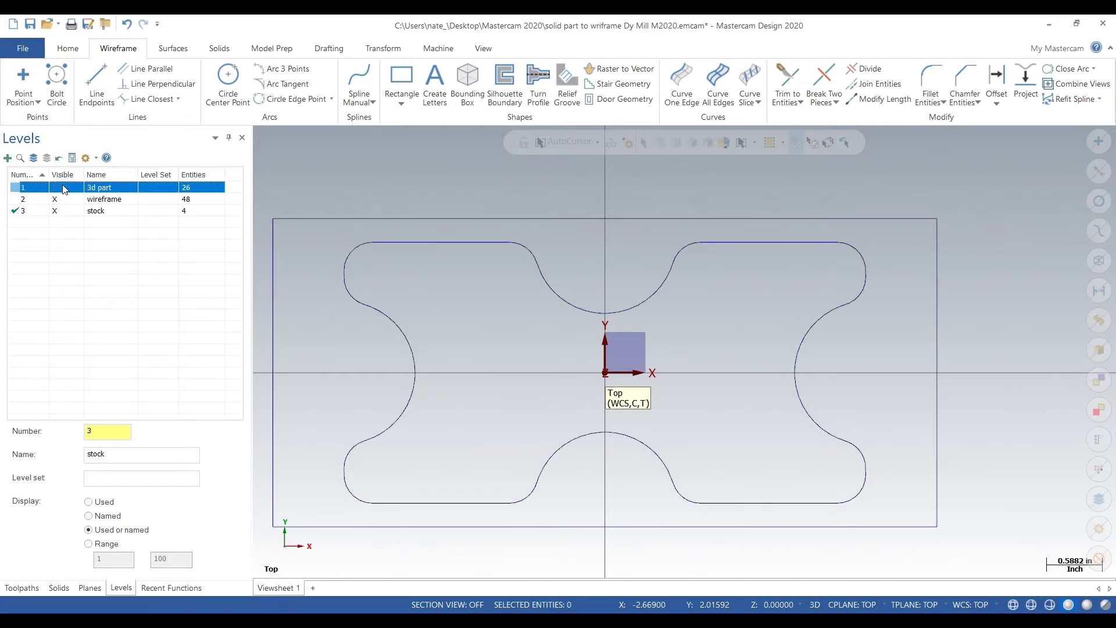
pyautogui.click(45, 211)
pyautogui.click(62, 200)
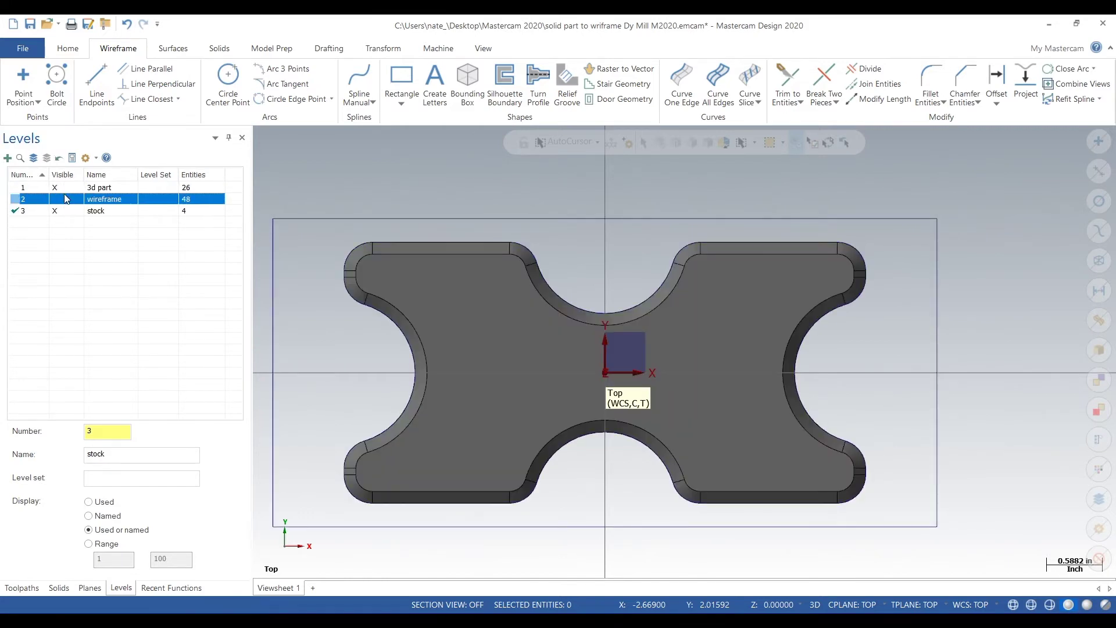
pyautogui.click(66, 190)
pyautogui.click(60, 201)
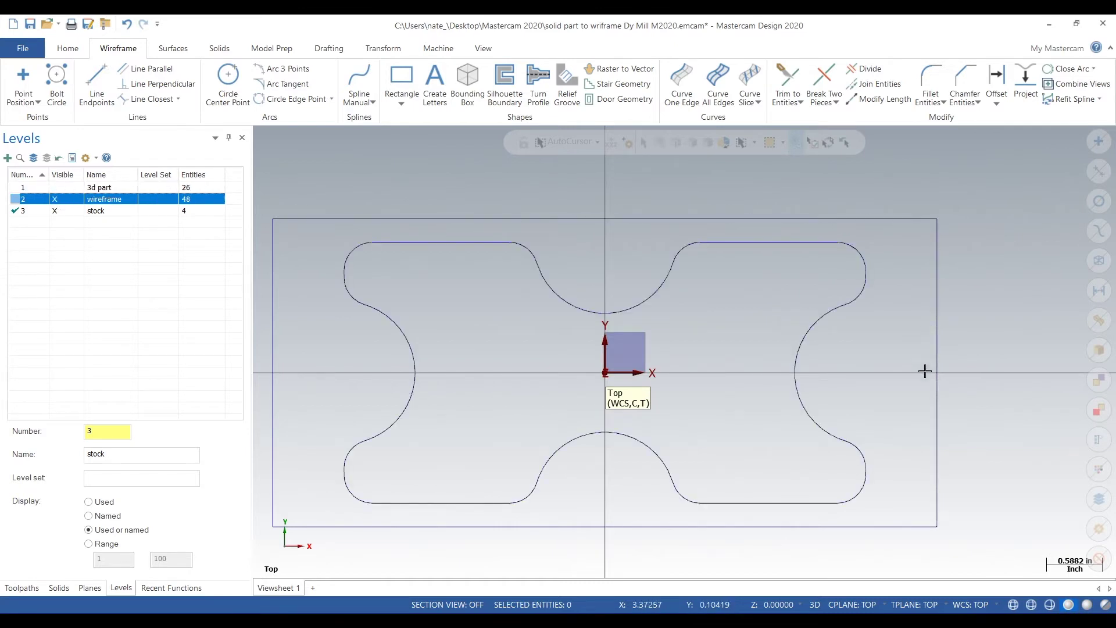
# Step: Set up the default mill machine for creating toolpaths
pyautogui.scroll(-2, 500, 369)
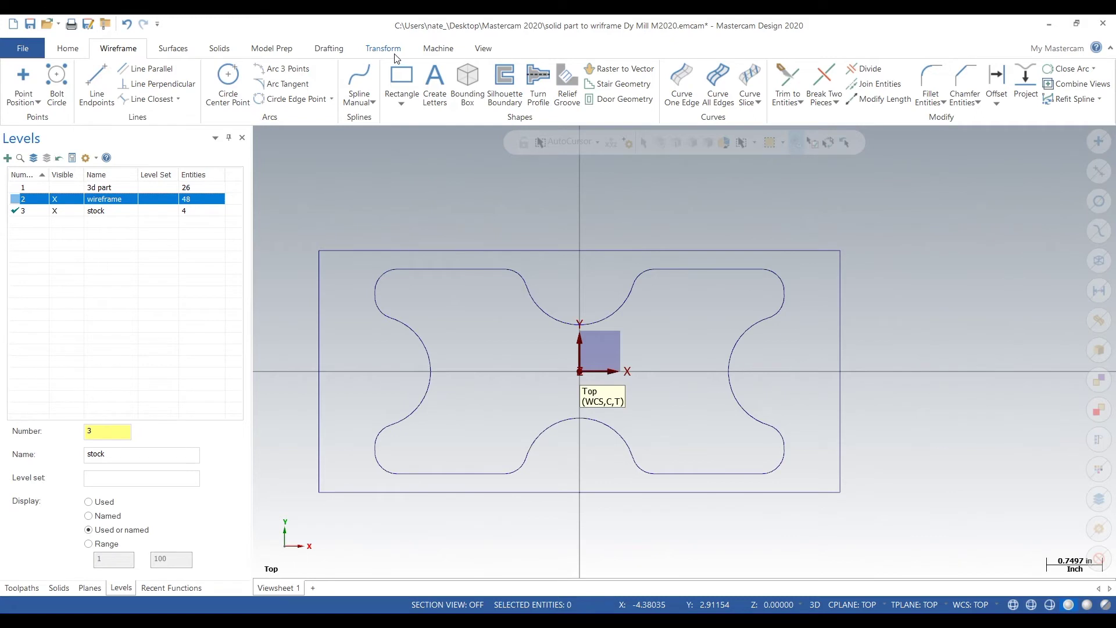
pyautogui.click(22, 587)
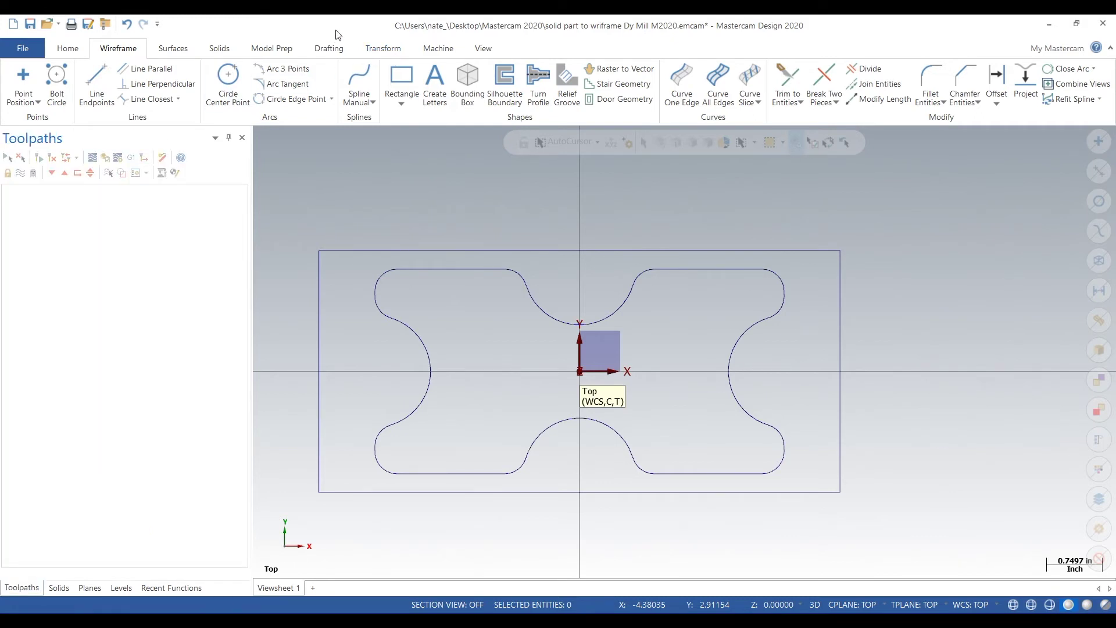
pyautogui.click(448, 51)
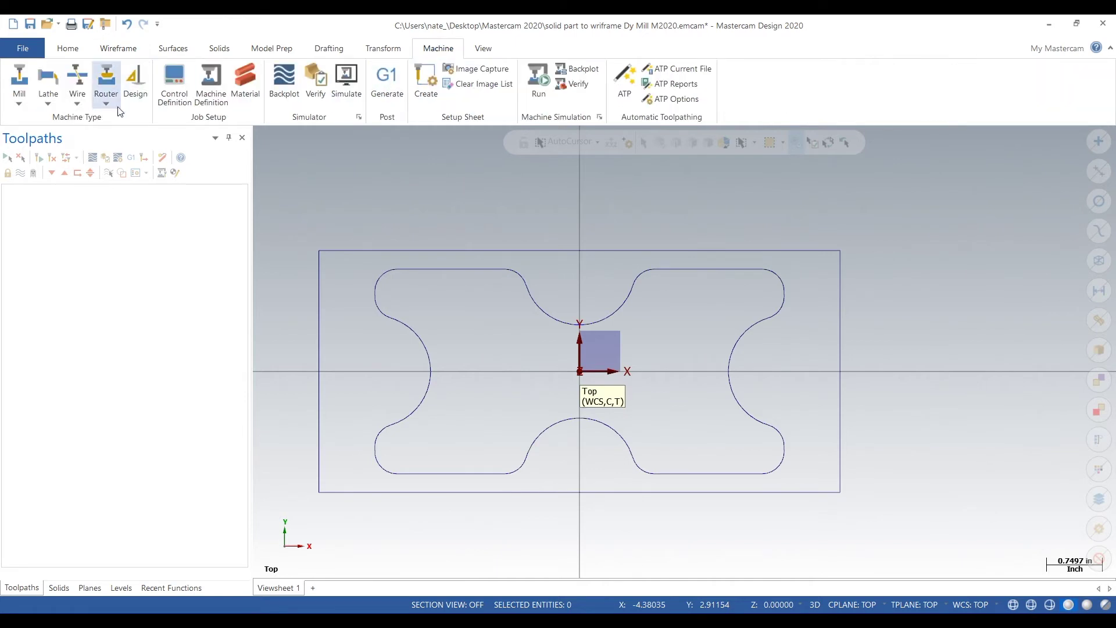
pyautogui.click(19, 77)
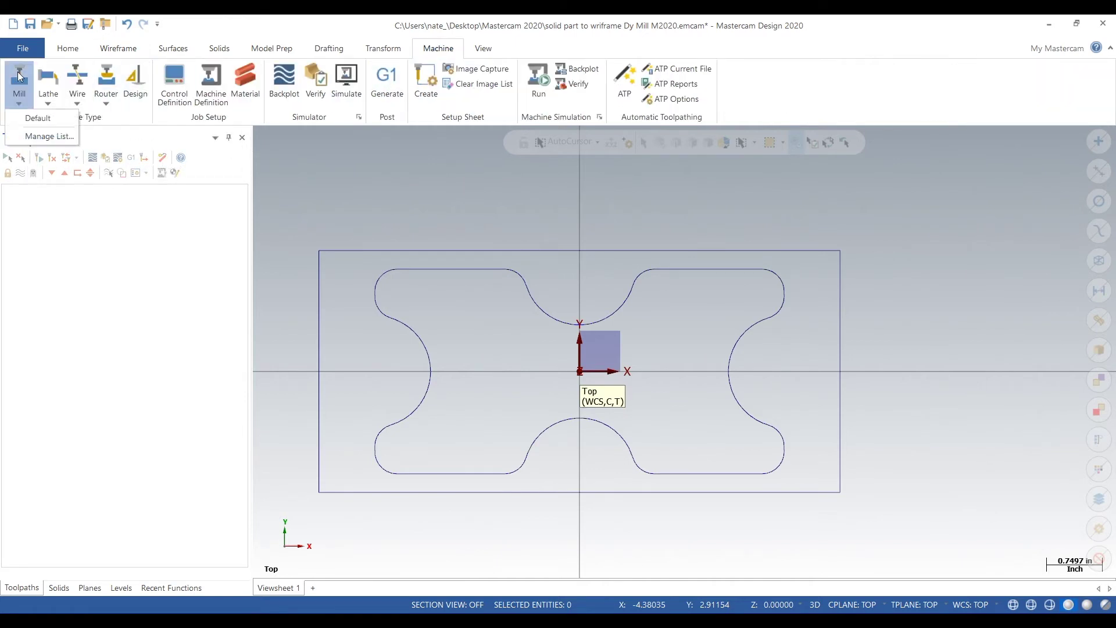
pyautogui.click(38, 117)
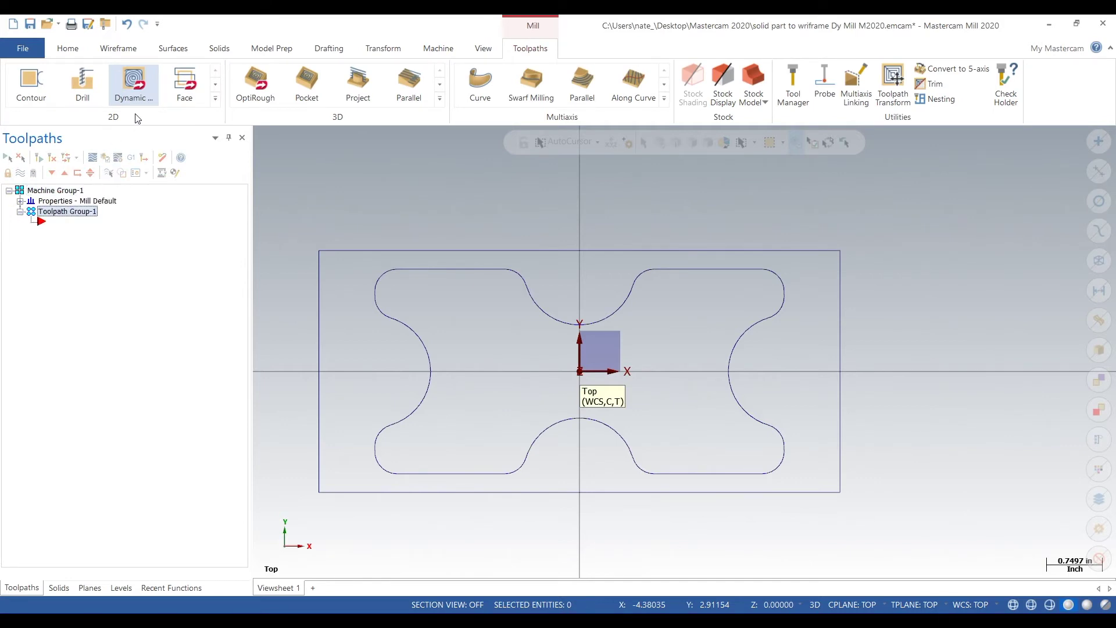
# Step: Start a 2D Dynamic Mill toolpath and chain the outer stock rectangle as its machining region, reversing the chain direction
pyautogui.click(144, 87)
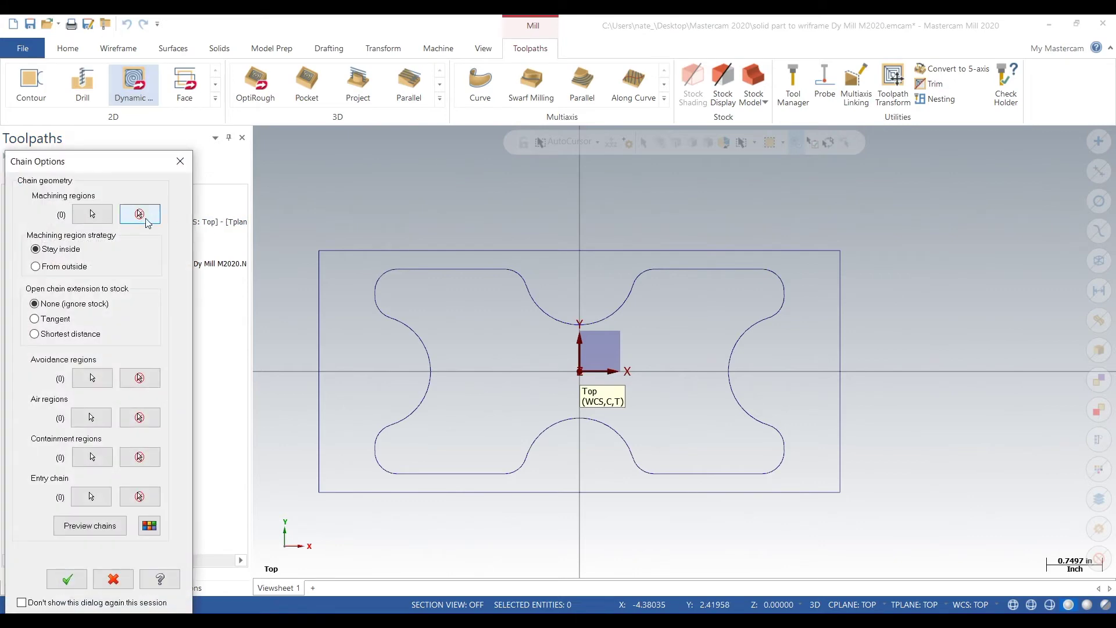
pyautogui.click(93, 215)
pyautogui.click(319, 270)
pyautogui.click(174, 501)
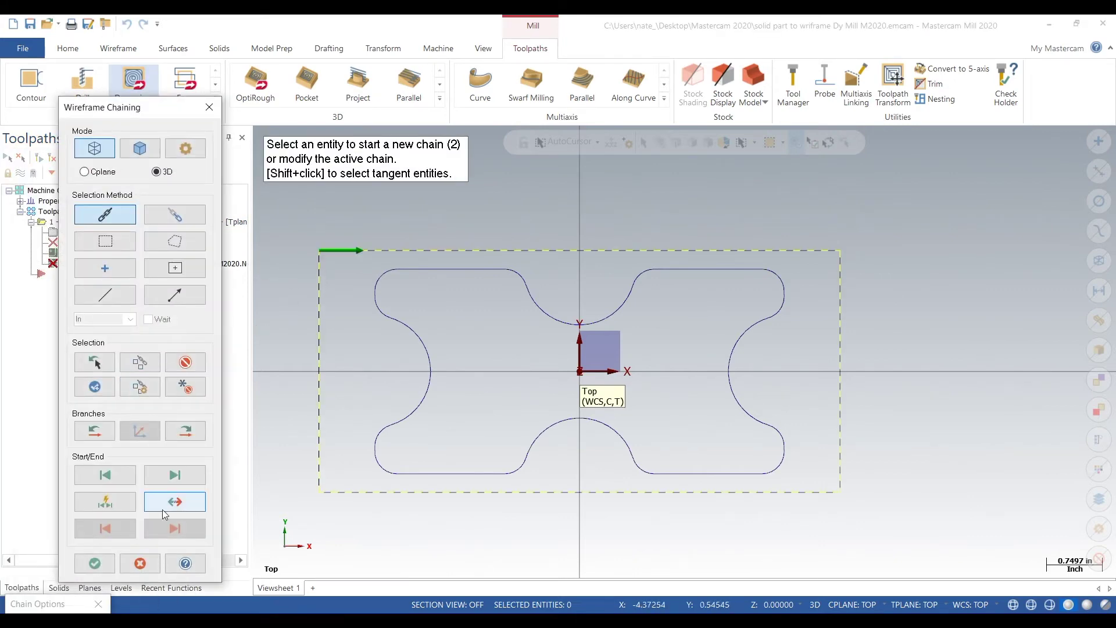
pyautogui.click(95, 563)
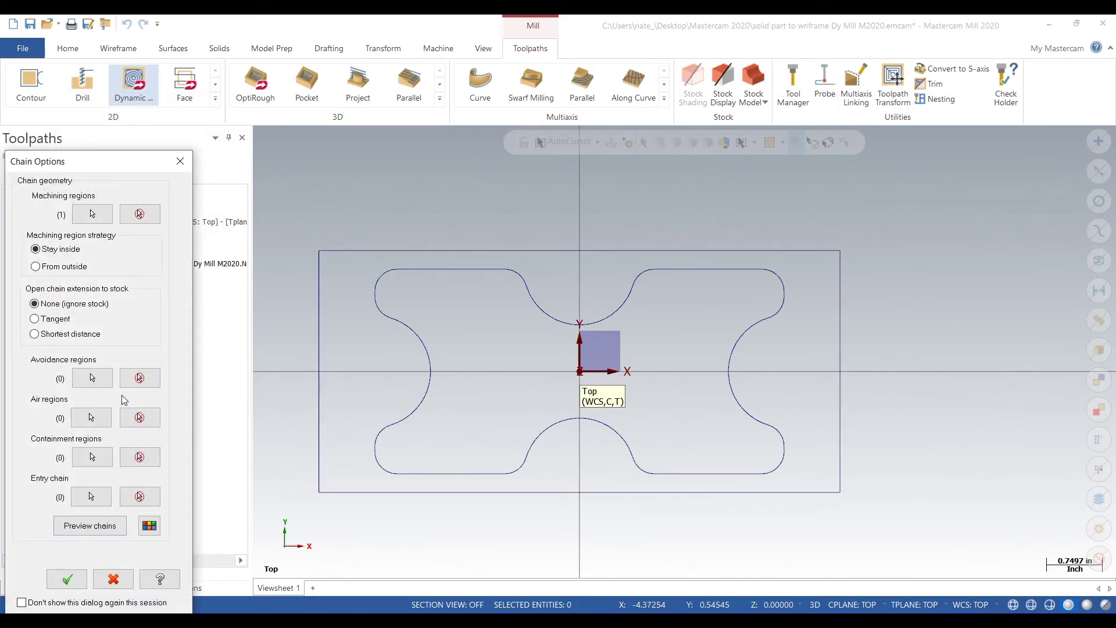
# Step: Chain the inner part profile as the avoidance region, use the From outside machining strategy and accept the chain options
pyautogui.click(92, 378)
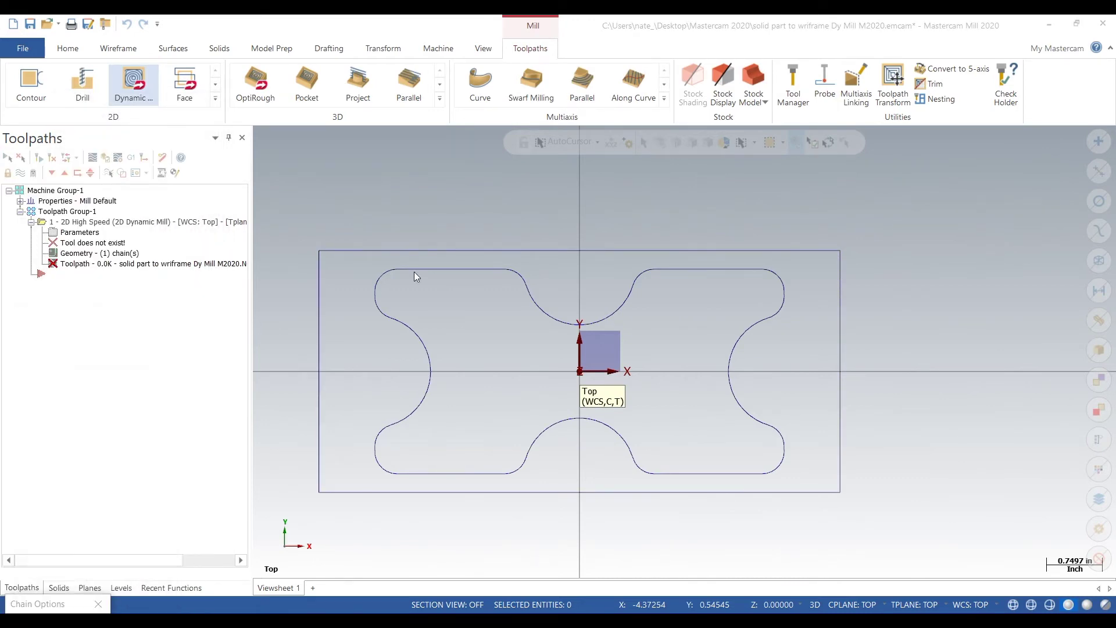
pyautogui.click(445, 268)
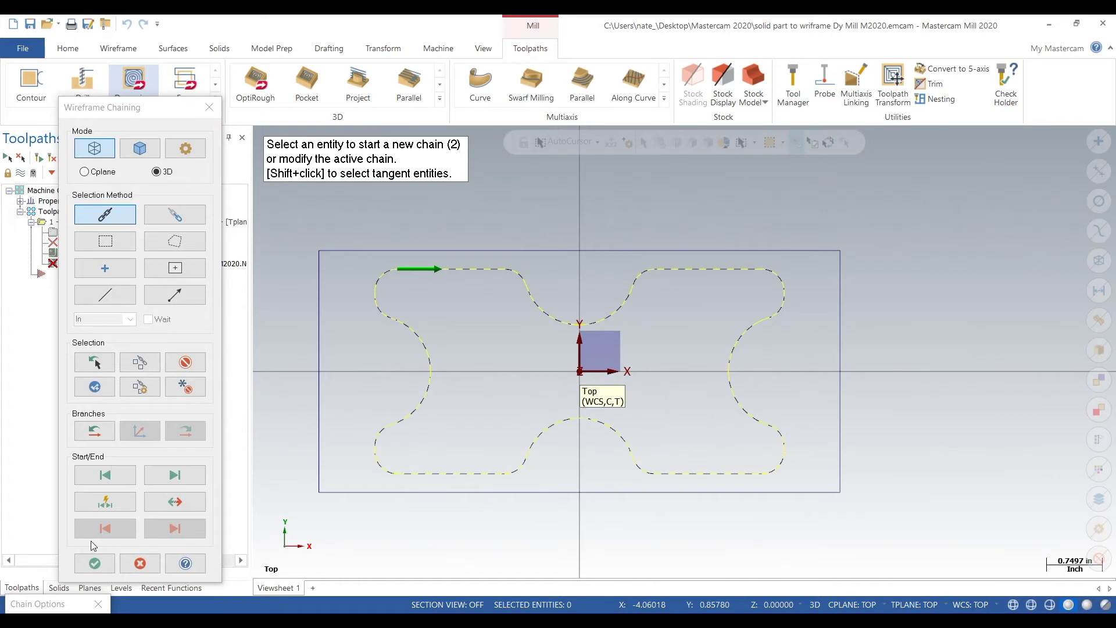
pyautogui.click(93, 564)
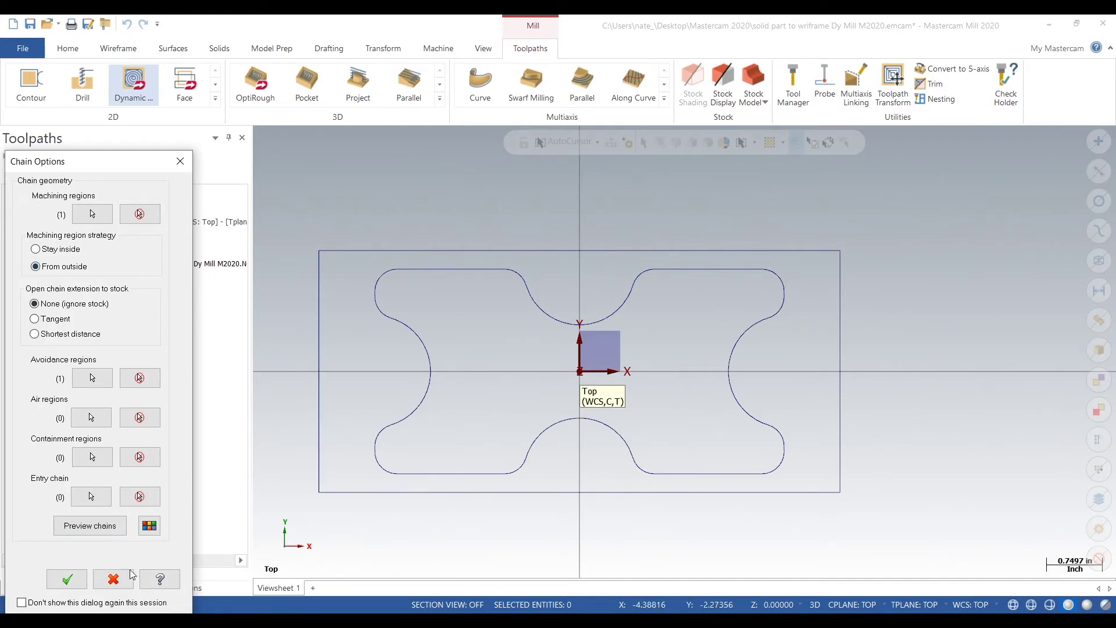
pyautogui.click(67, 579)
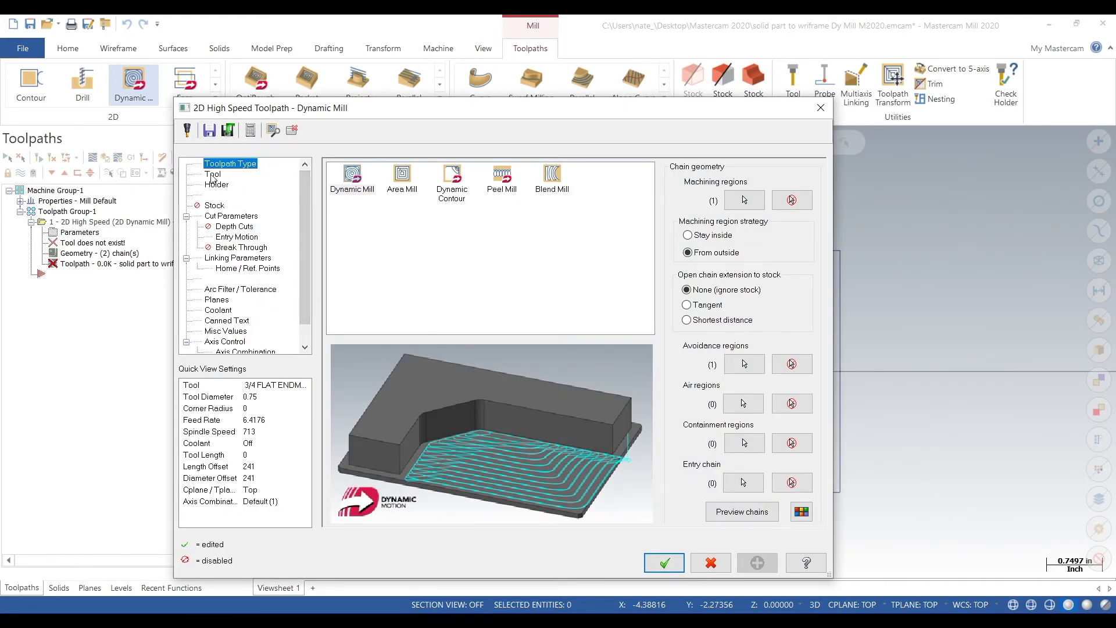
# Step: Assign the 1/2 flat endmill from the Mill_Inch tool library to the toolpath
pyautogui.click(213, 174)
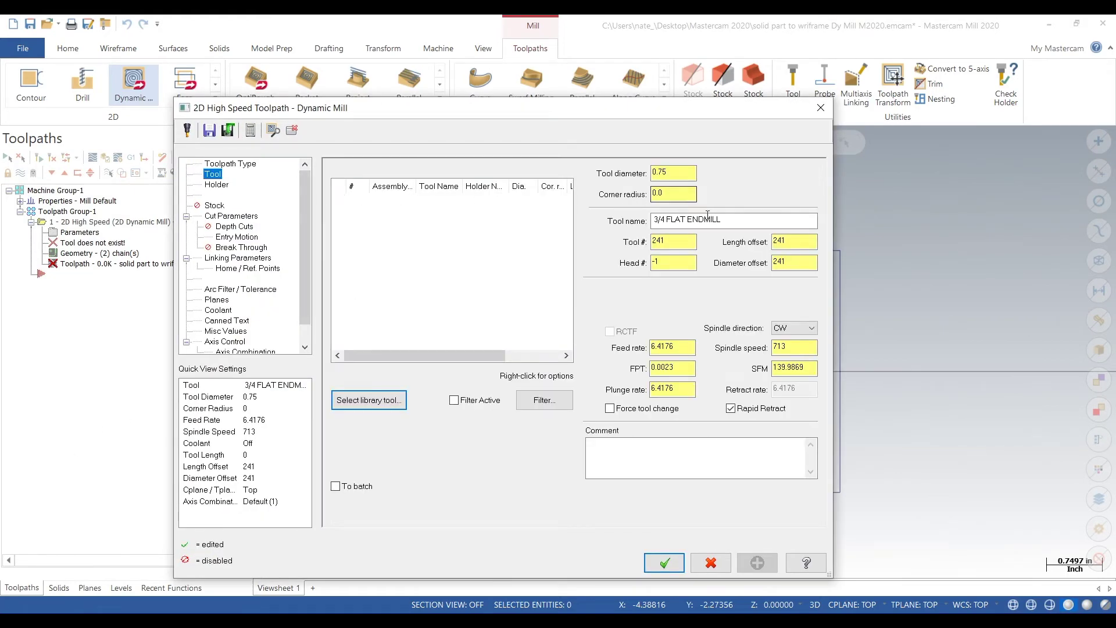
pyautogui.click(369, 400)
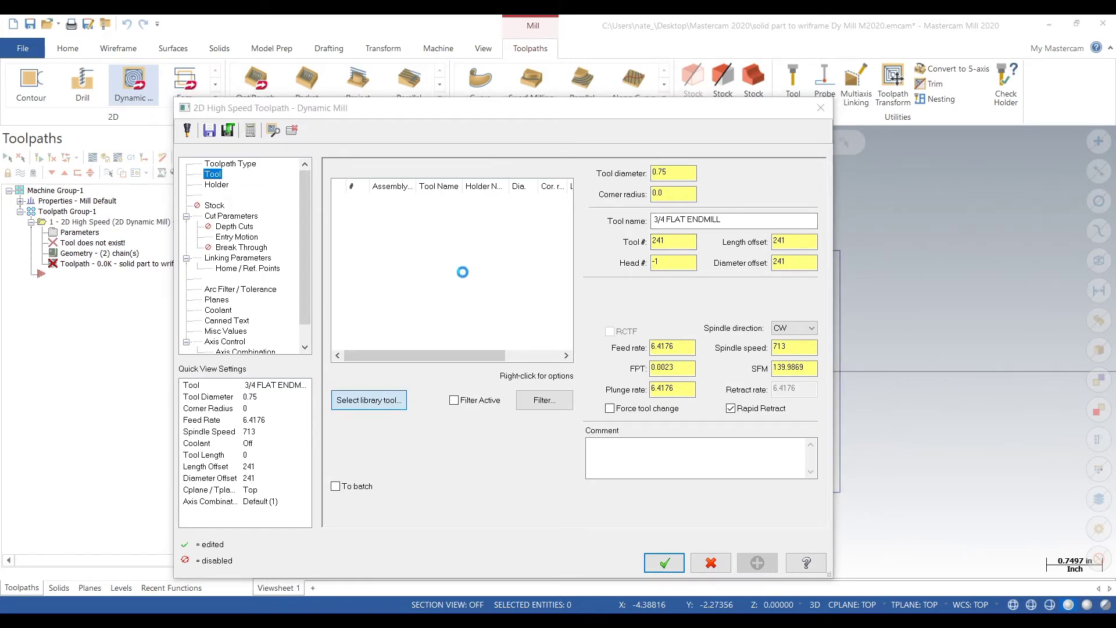
pyautogui.moveTo(519, 197); pyautogui.dragTo(521, 276)
pyautogui.scroll(-1, 521, 276)
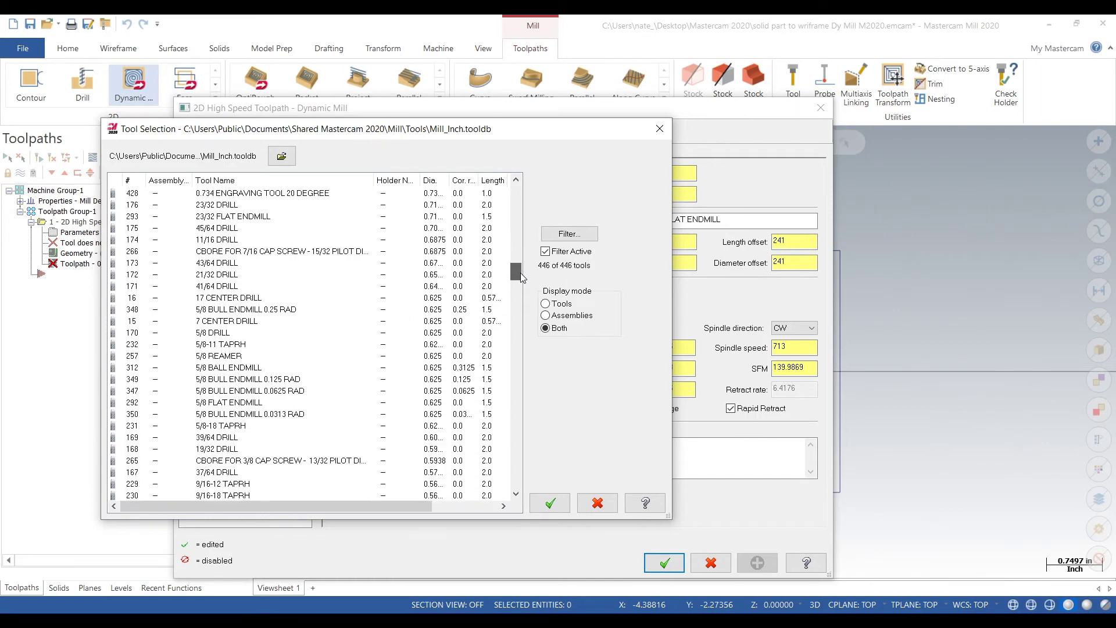
pyautogui.scroll(-6, 522, 276)
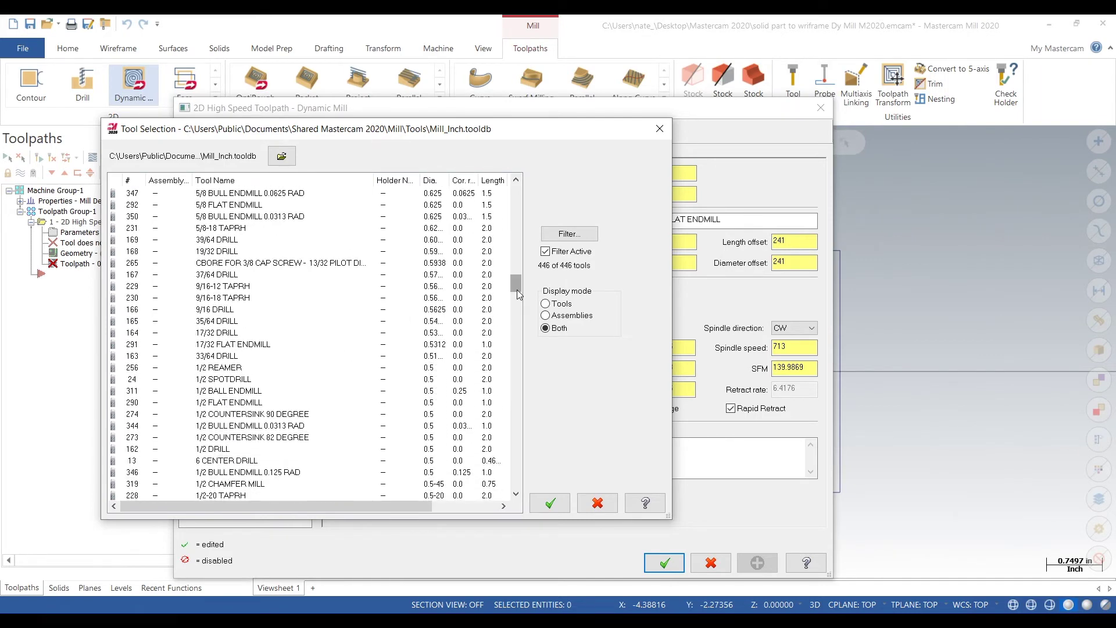
pyautogui.click(243, 402)
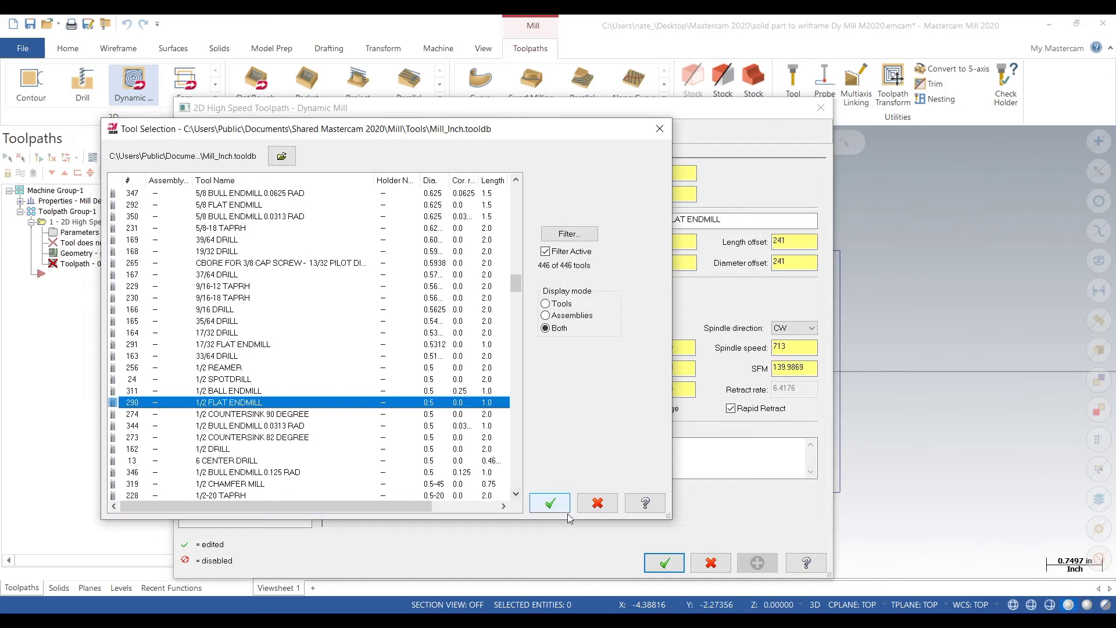
pyautogui.click(550, 503)
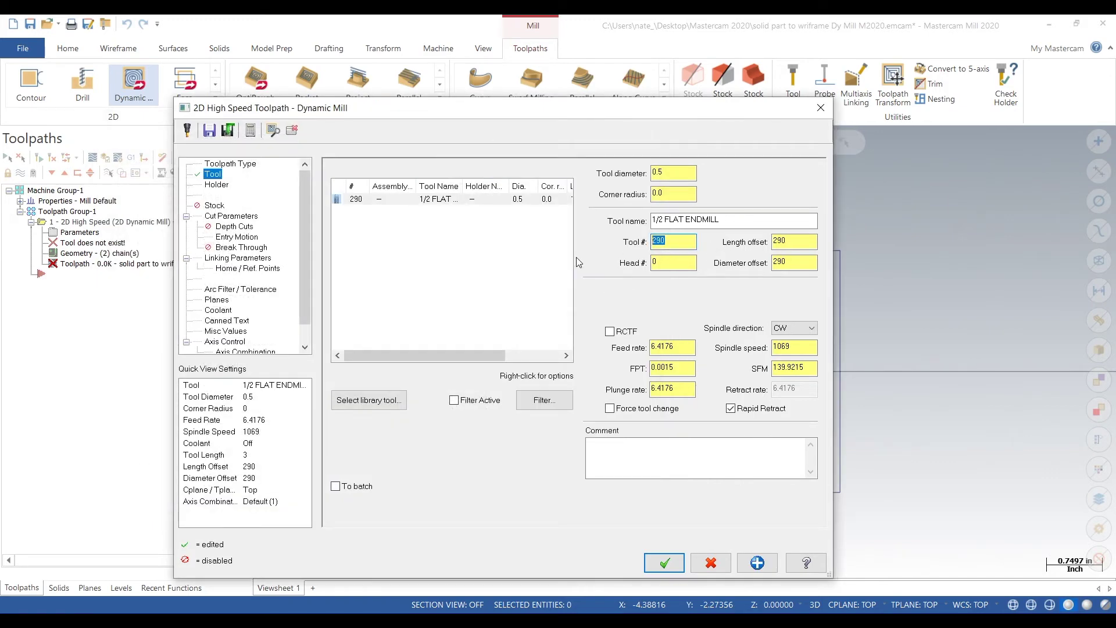
# Step: Number the tool 1 and set its spindle speed to 10000, feed rate to 100 and plunge rate to 100
pyautogui.write('1')
pyautogui.press('Tab')
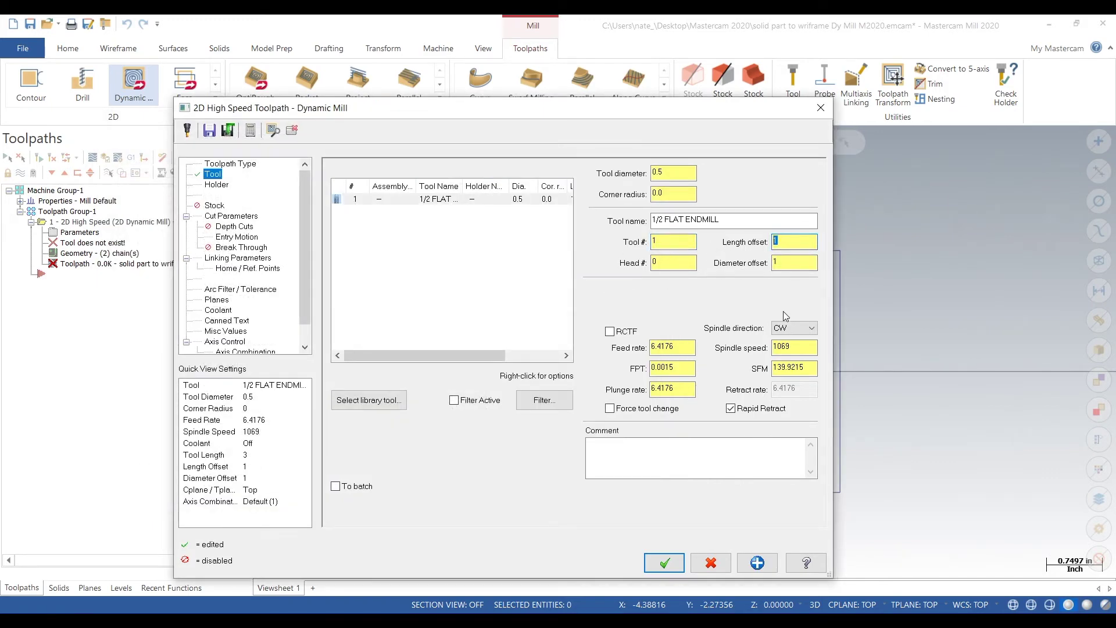
pyautogui.moveTo(805, 348); pyautogui.dragTo(730, 360)
pyautogui.write('10000')
pyautogui.press('Tab')
pyautogui.write('100')
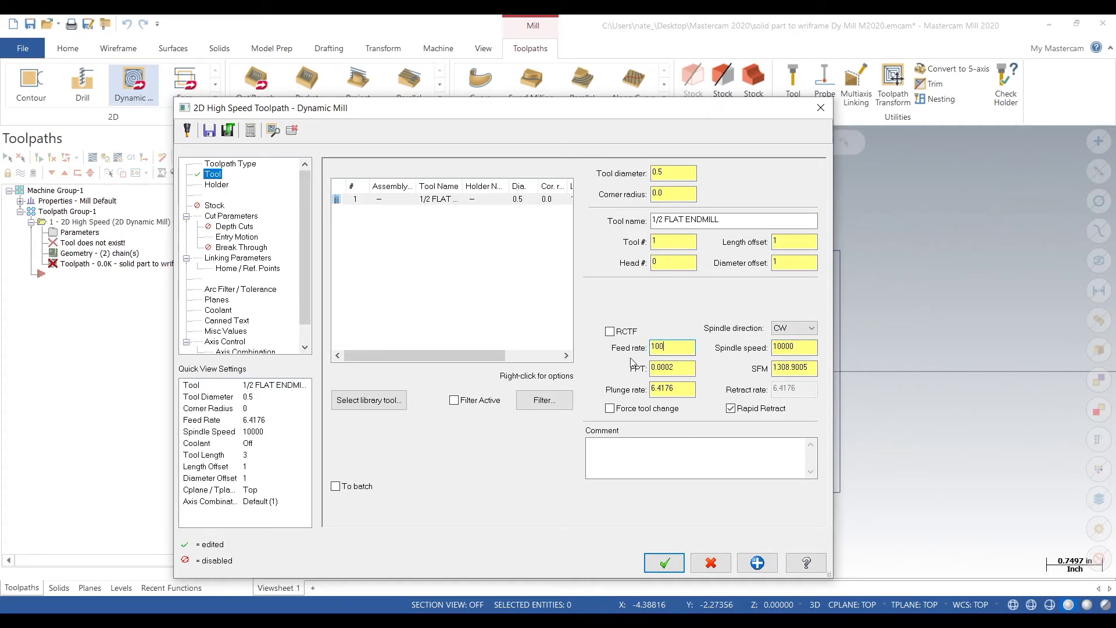
pyautogui.press('Tab')
pyautogui.write('100')
# Step: Set the cut parameters to a 0.05 in stepover, with 0.025 in of stock left on walls and 0 on floors
pyautogui.click(250, 218)
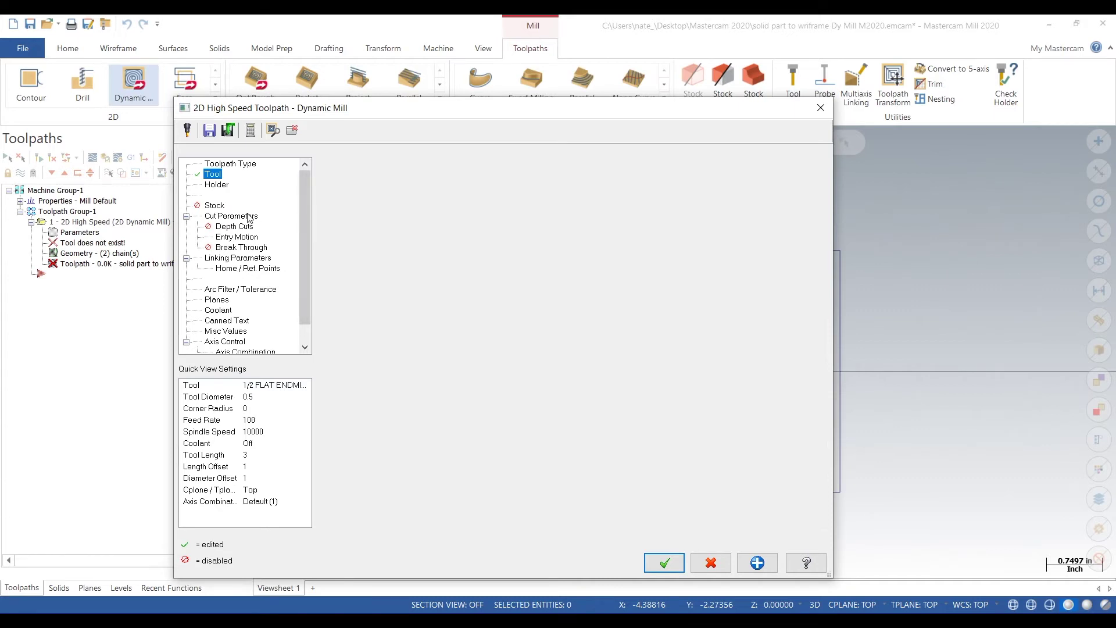
pyautogui.click(435, 300)
pyautogui.press('Tab')
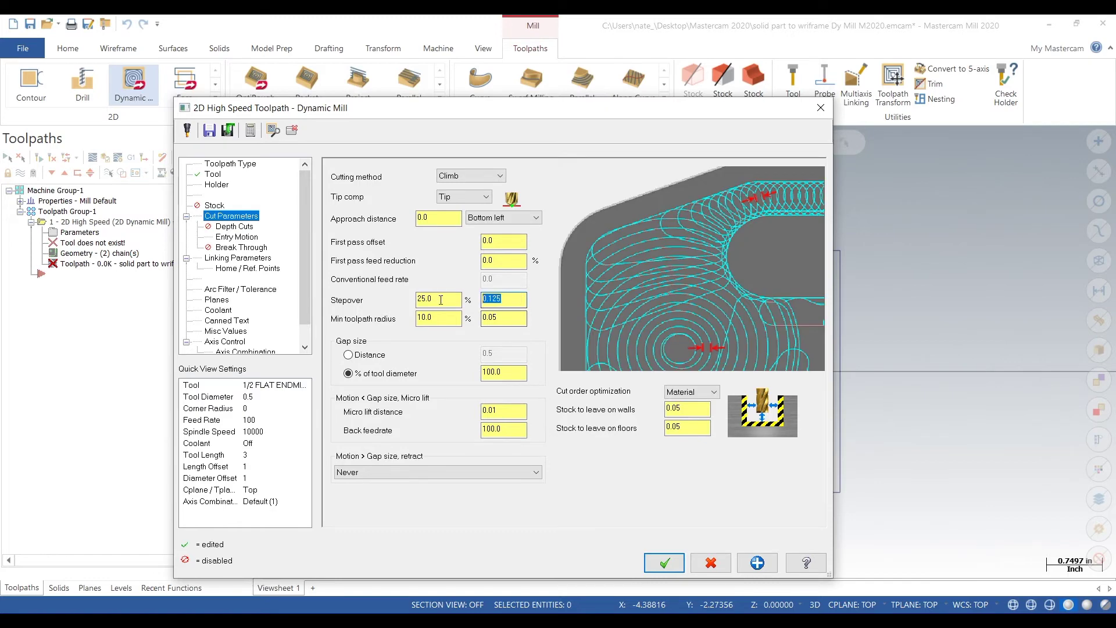
pyautogui.write('0.05')
pyautogui.click(508, 319)
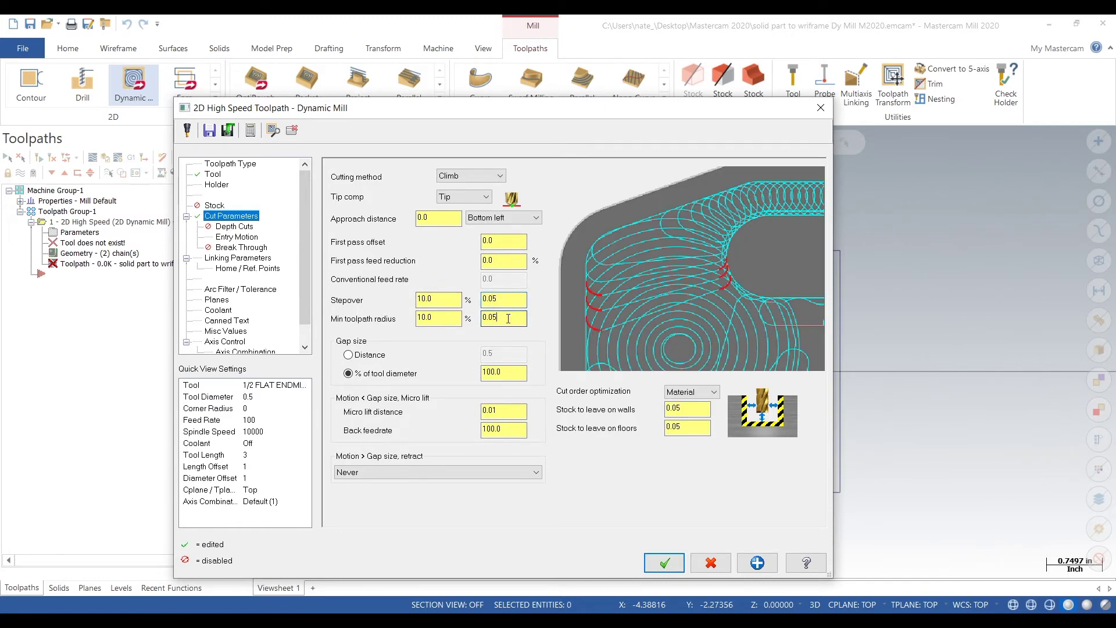
pyautogui.click(677, 409)
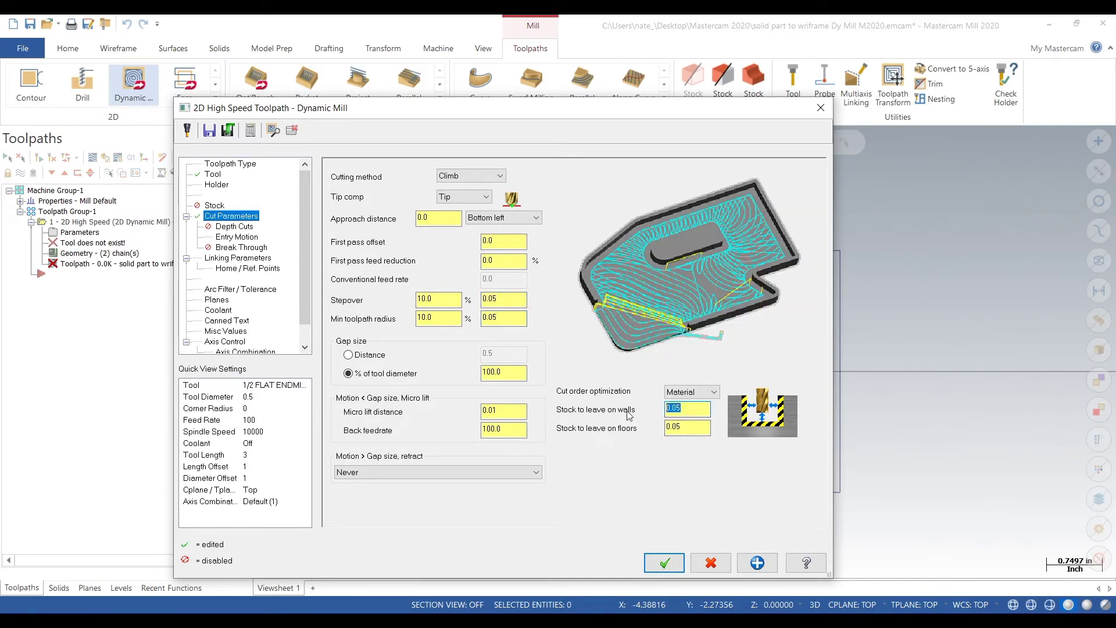
pyautogui.write('0.025')
pyautogui.press('Tab')
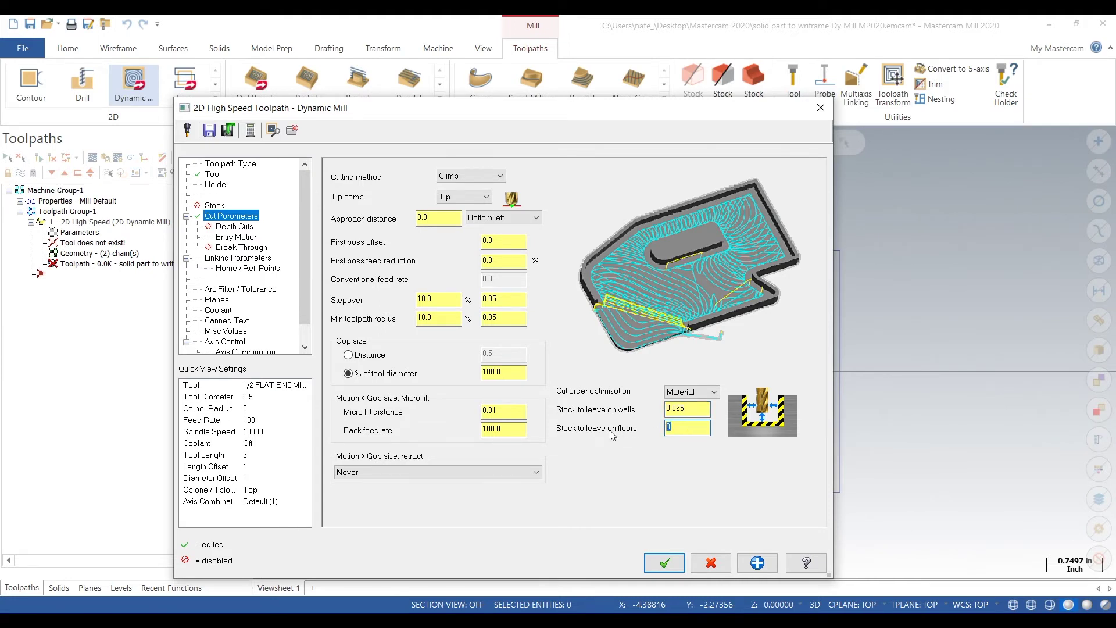
# Step: Enter a negative cutting depth in the toolpath's linking parameters
pyautogui.click(250, 259)
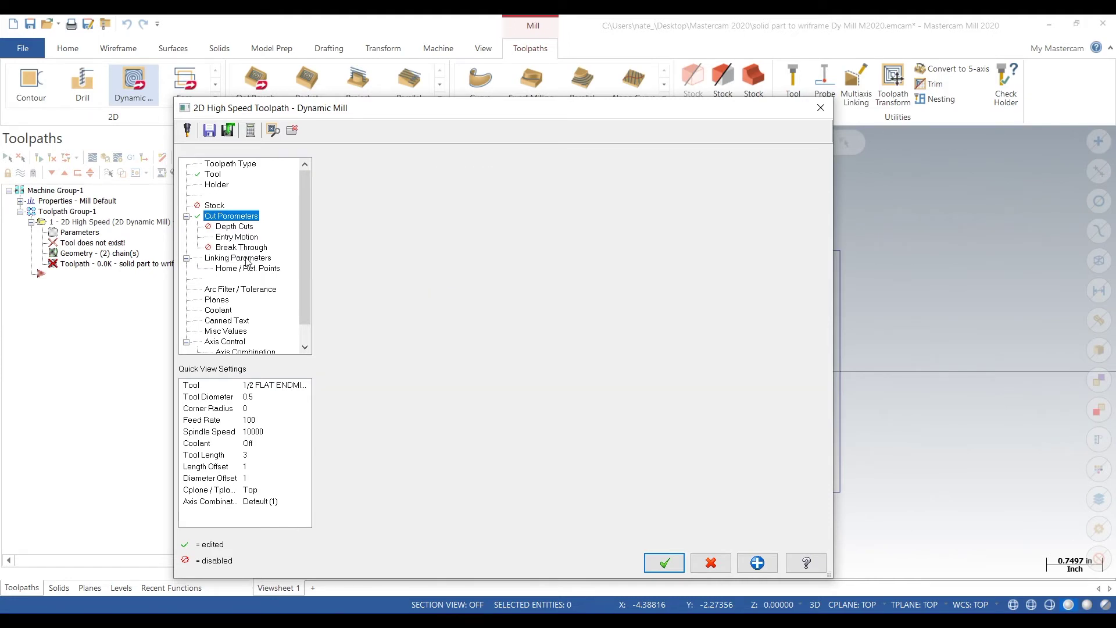
pyautogui.click(593, 440)
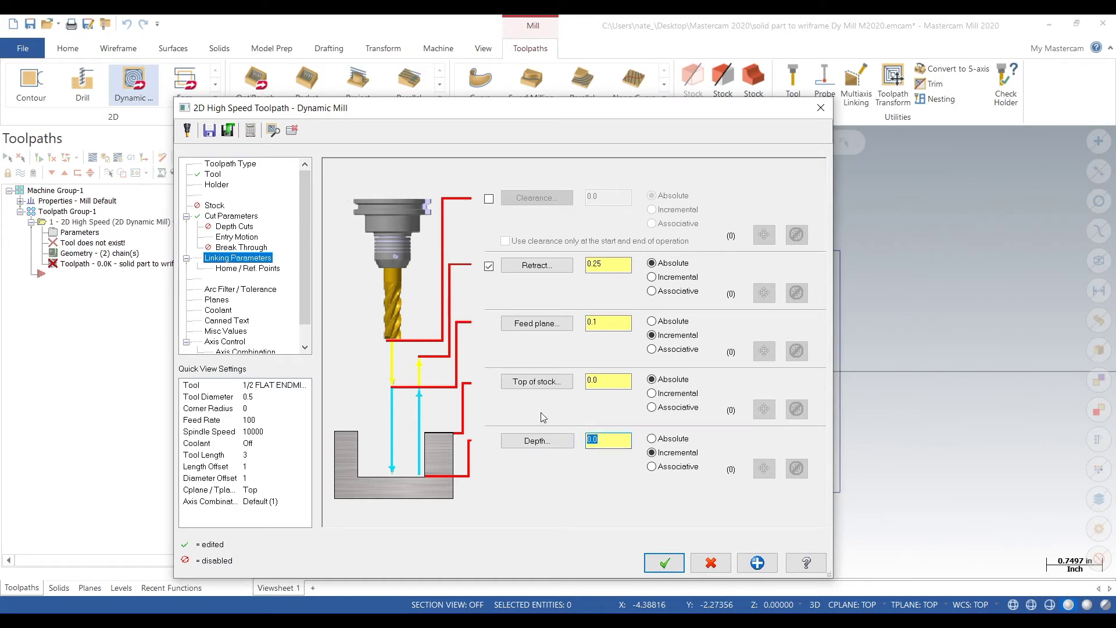
pyautogui.write('-')
# Step: Review the toolpath's break through, entry motion, depth cuts, cut parameters and tool settings
pyautogui.click(232, 248)
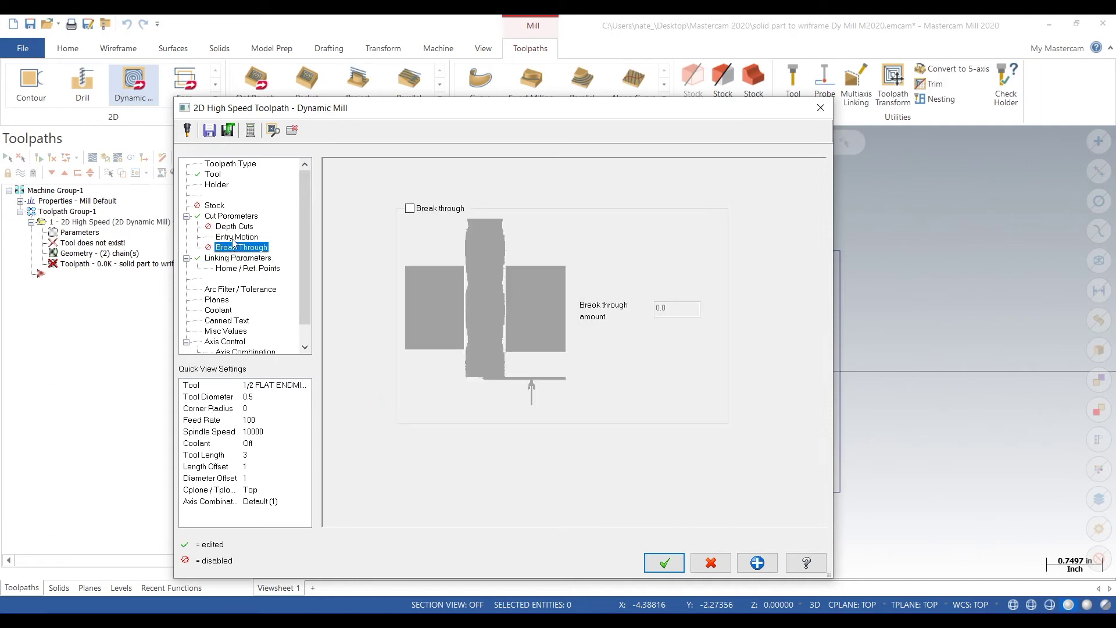
pyautogui.click(235, 237)
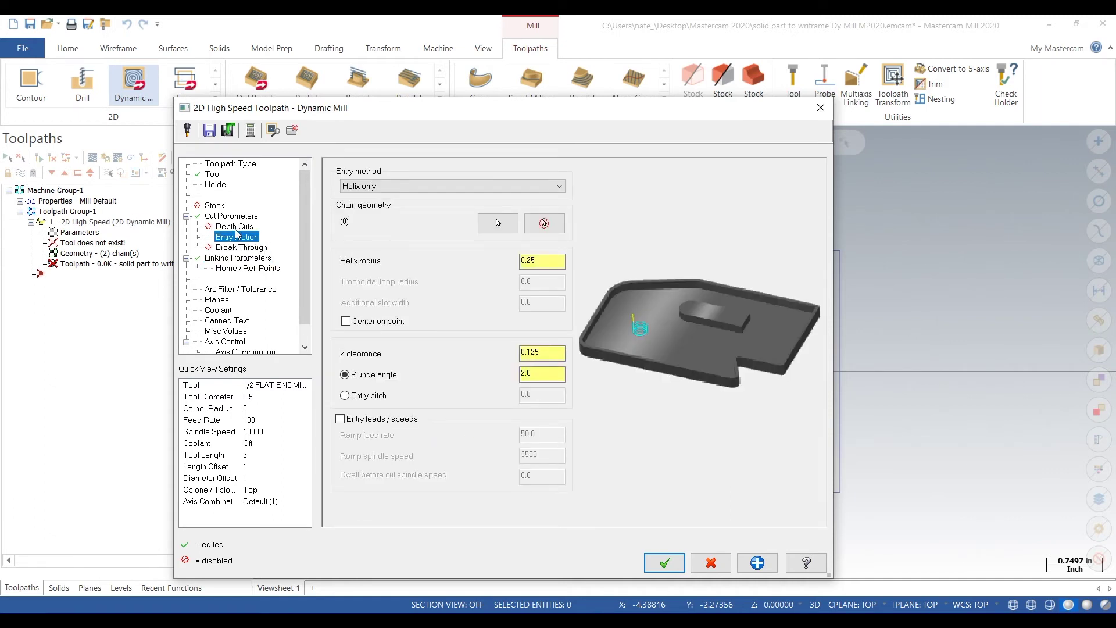
pyautogui.click(238, 227)
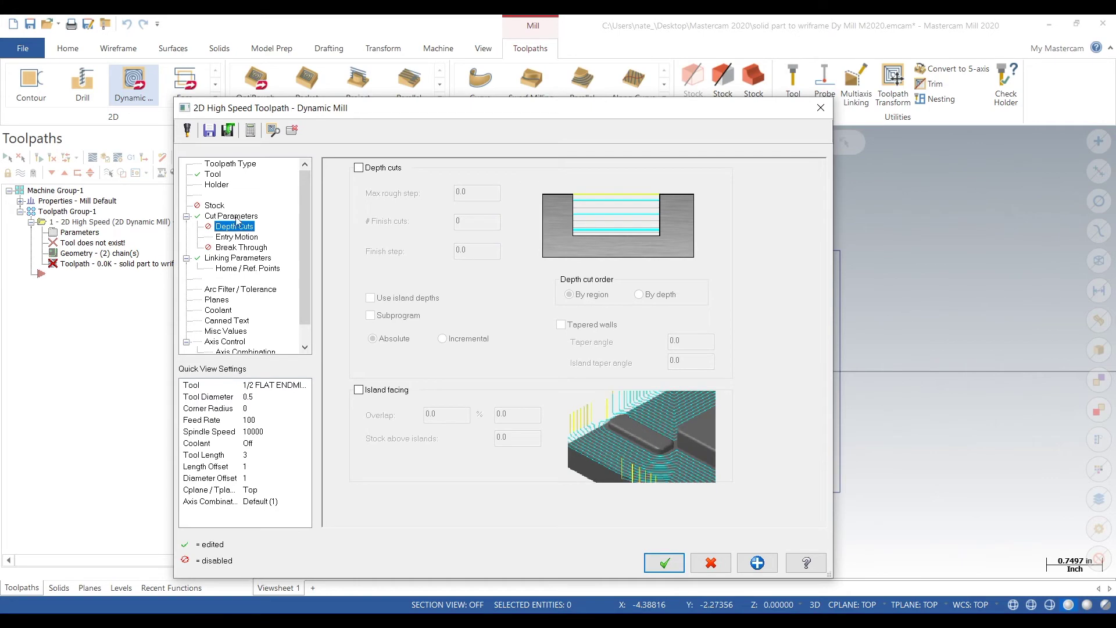
pyautogui.click(238, 216)
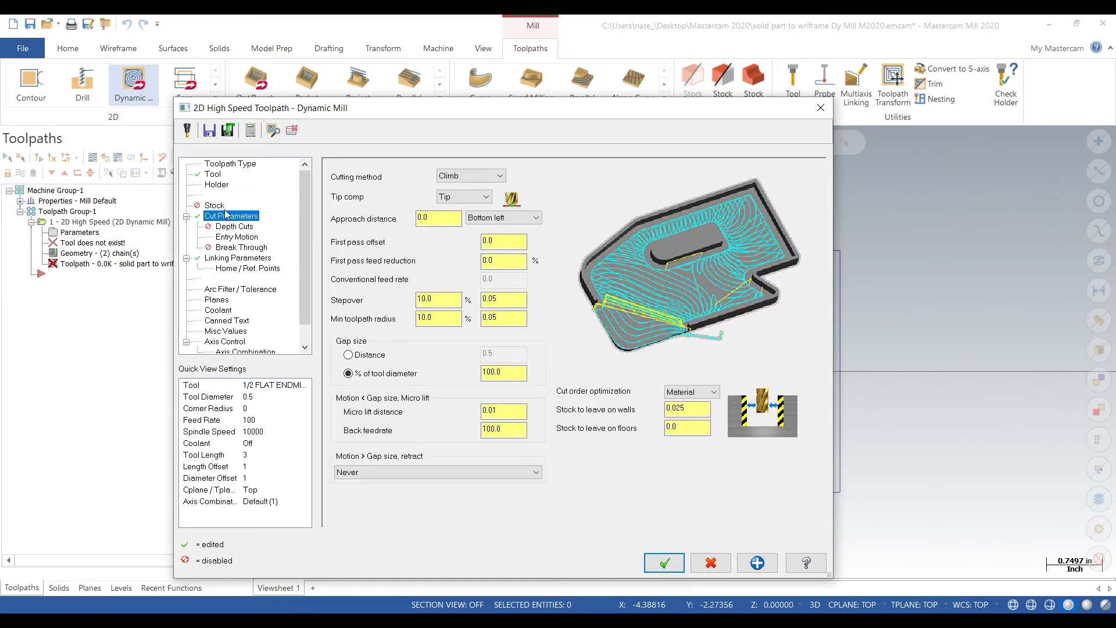
pyautogui.click(214, 174)
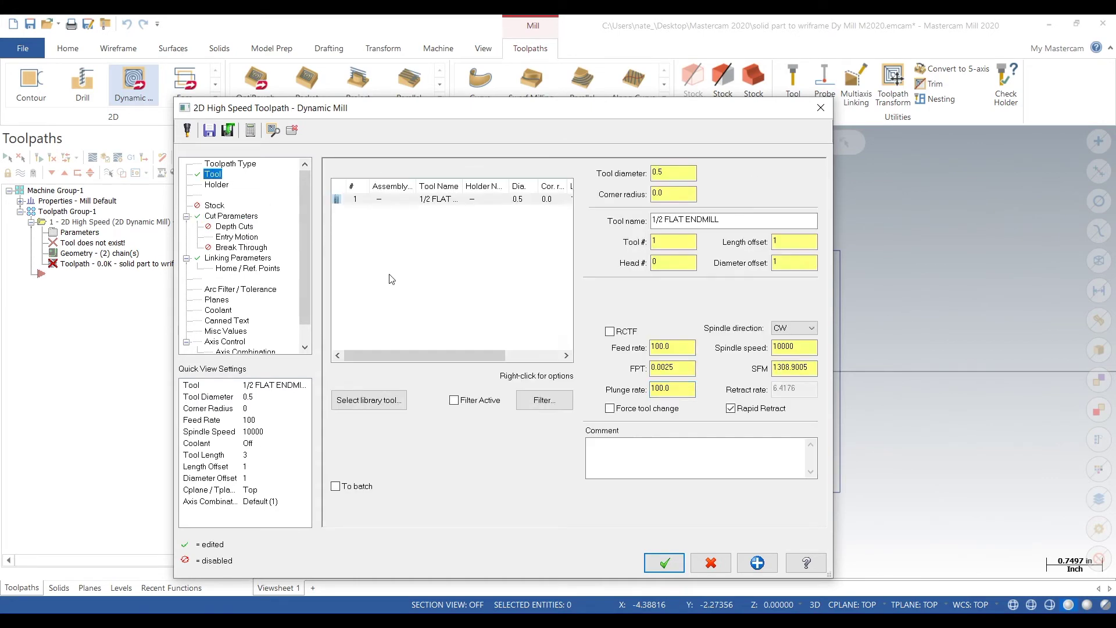
# Step: Set the flood coolant for the Dynamic Mill operation and accept the parameters to generate the toolpath
pyautogui.click(218, 310)
pyautogui.click(591, 246)
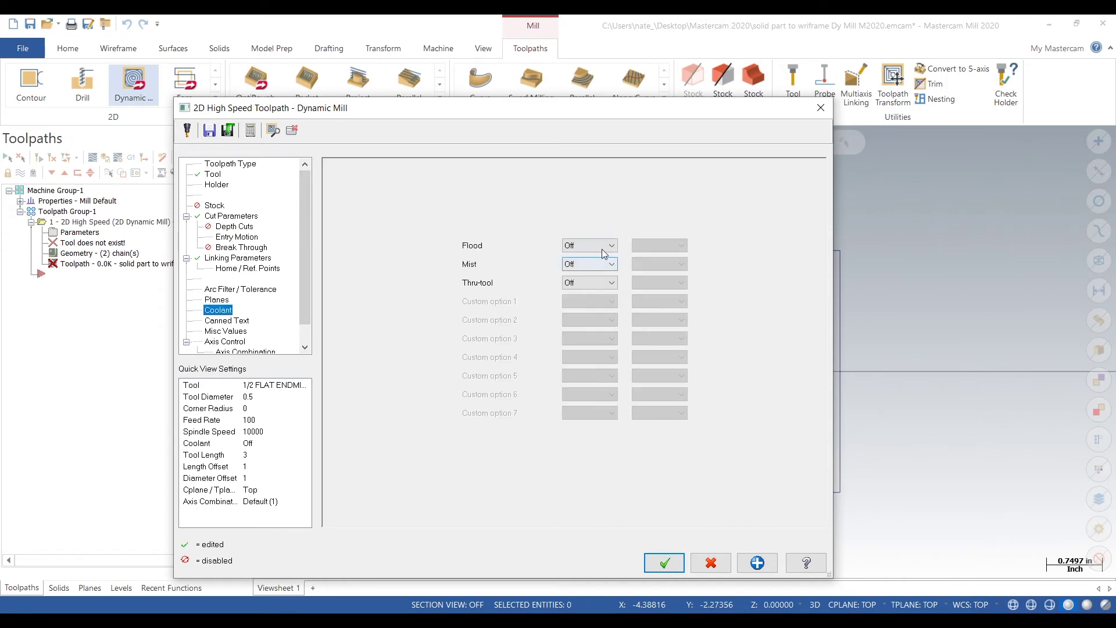
pyautogui.click(598, 257)
pyautogui.click(664, 562)
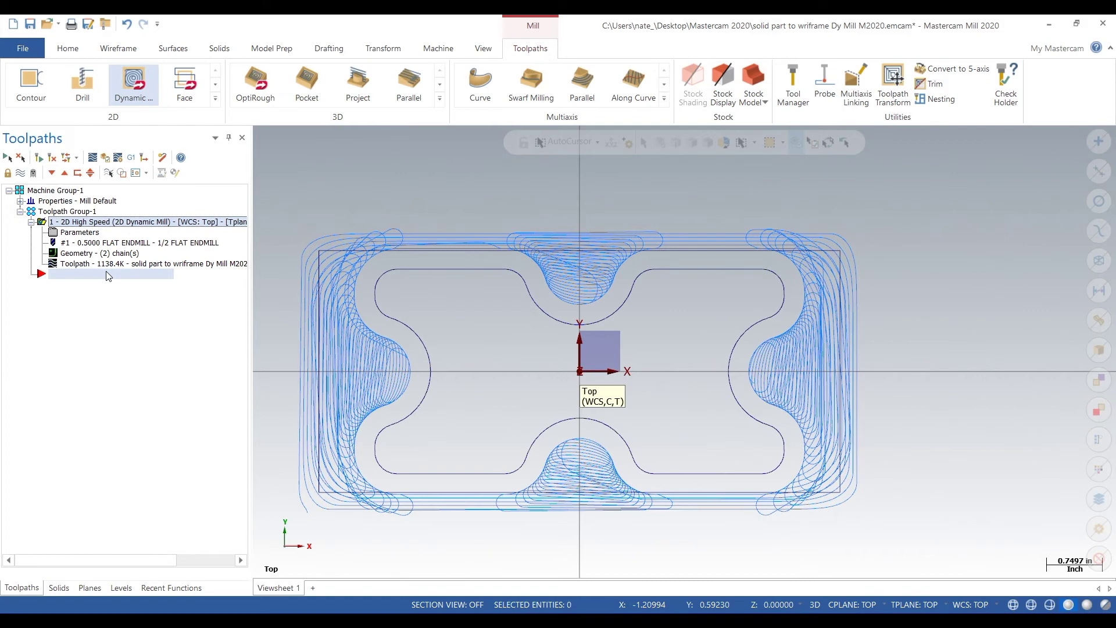
# Step: Backplot the Dynamic Mill toolpath from start to end, varying the playback speed, and close the backplot
pyautogui.click(93, 158)
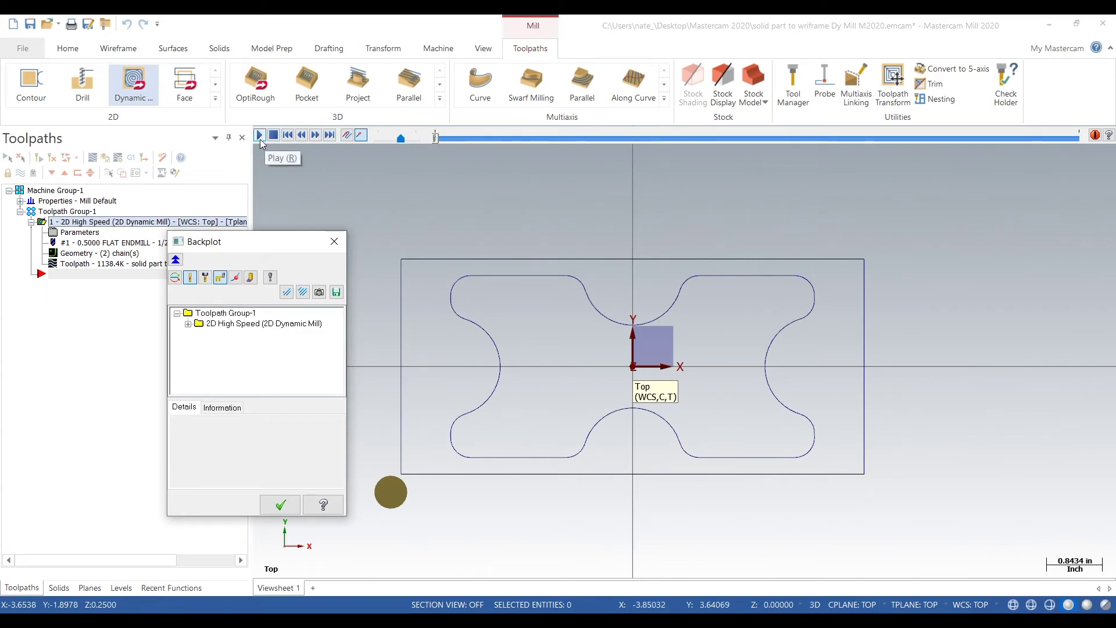
pyautogui.click(260, 135)
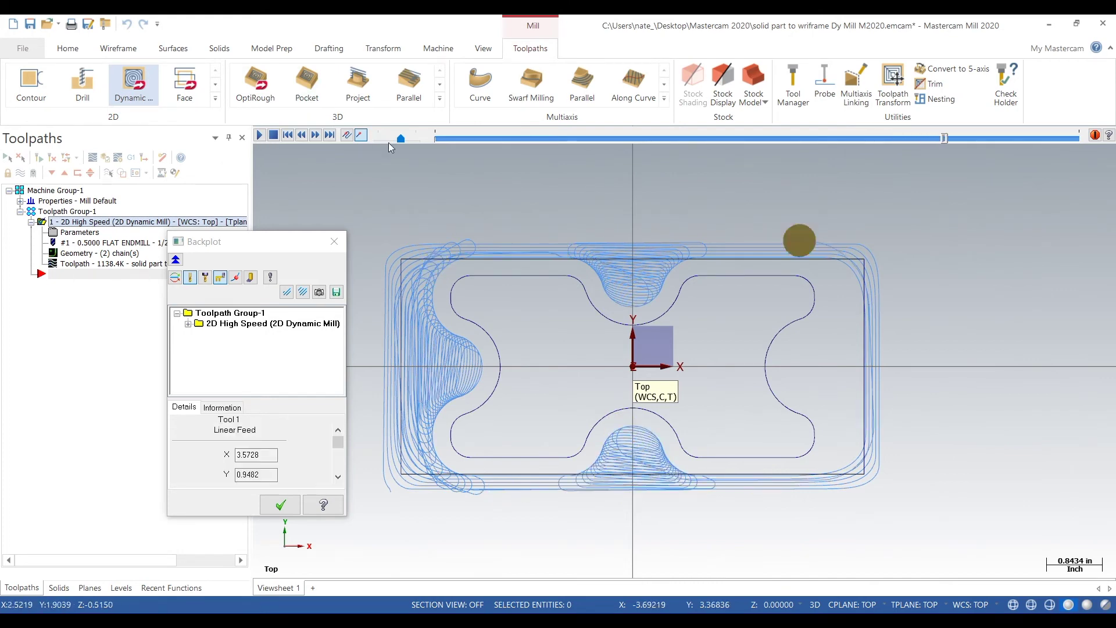
pyautogui.moveTo(388, 142); pyautogui.dragTo(383, 141)
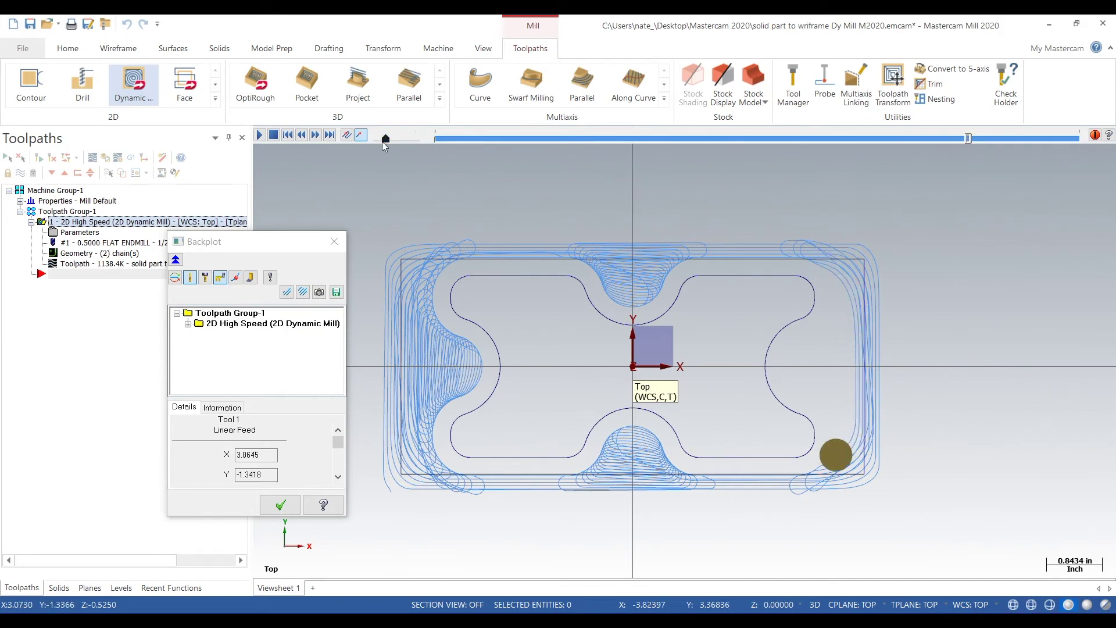
pyautogui.click(412, 141)
pyautogui.click(411, 142)
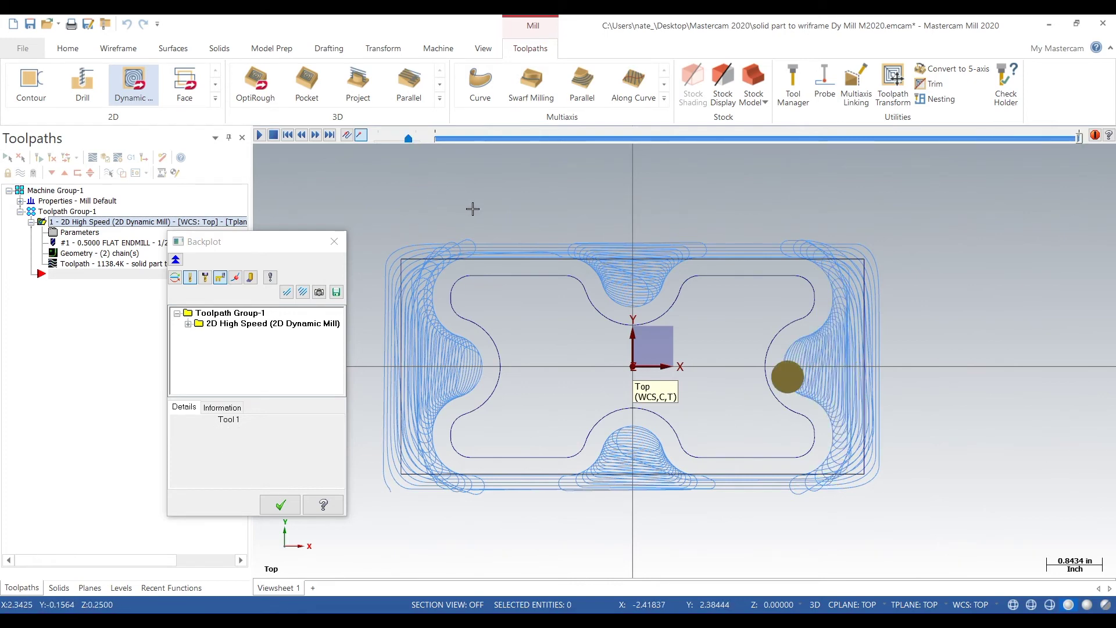
pyautogui.click(334, 242)
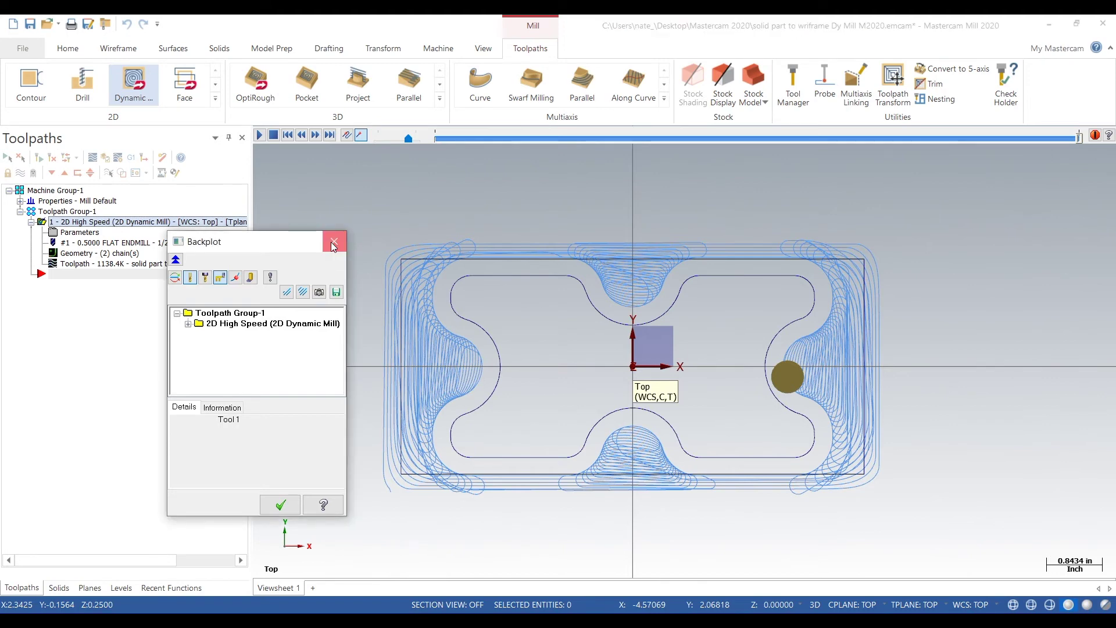
# Step: Set the back feedrate to 300 in the Dynamic Mill operation's cut parameters and accept the change
pyautogui.click(82, 233)
pyautogui.click(215, 219)
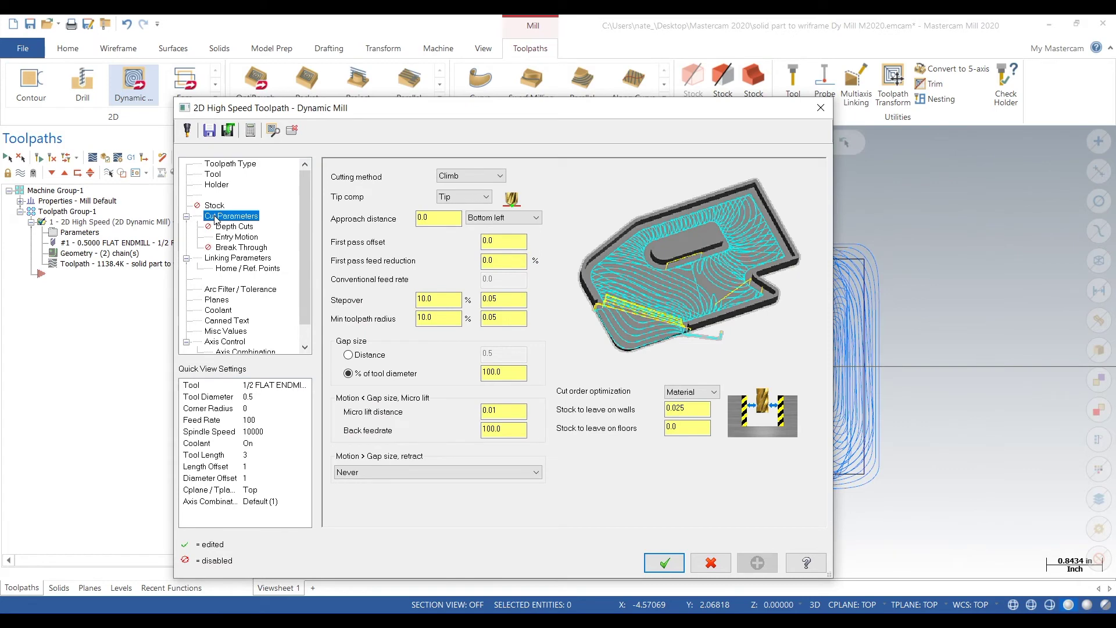
pyautogui.press('Tab')
pyautogui.press('Tab')
pyautogui.press('Tab')
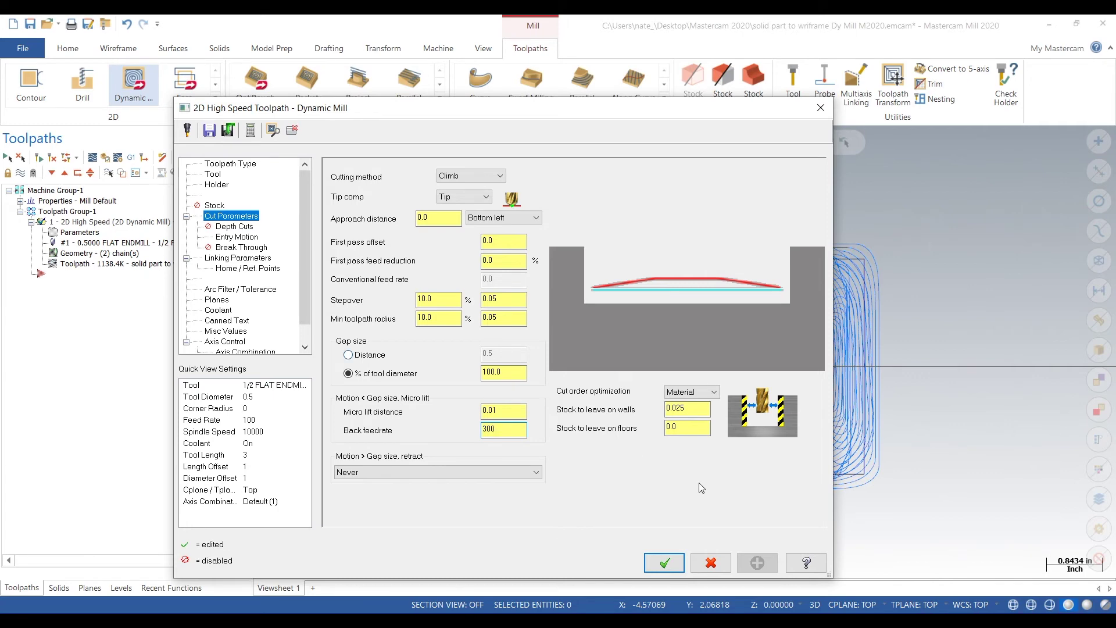
pyautogui.click(661, 561)
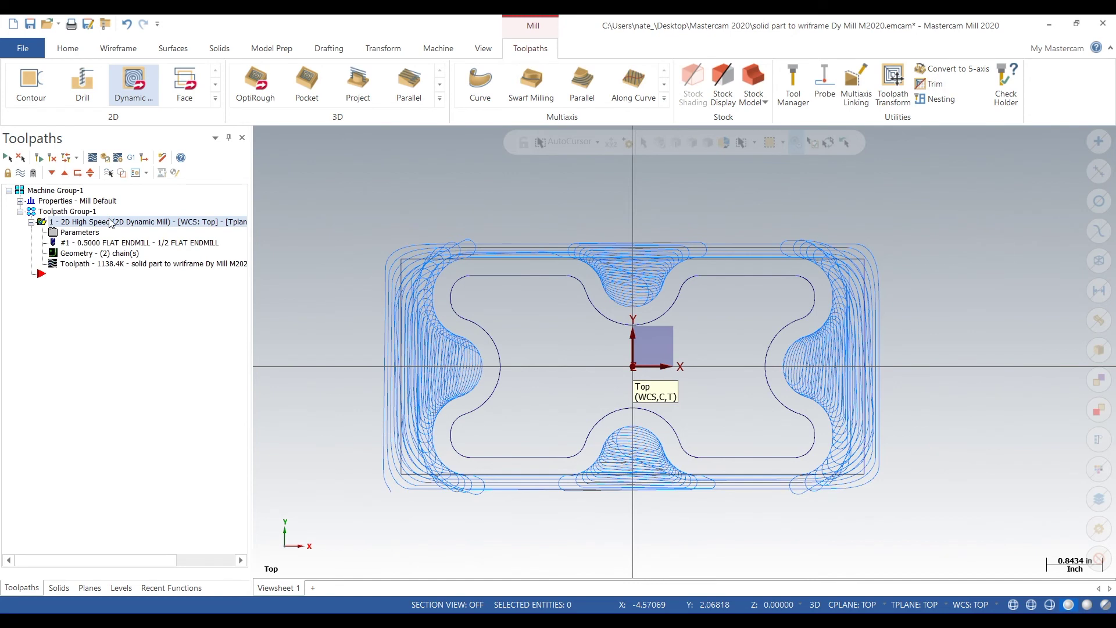
# Step: Verify the Dynamic Mill operation in Mastercam Simulator, playing the whole material removal at varying speeds, and close the simulator
pyautogui.click(105, 157)
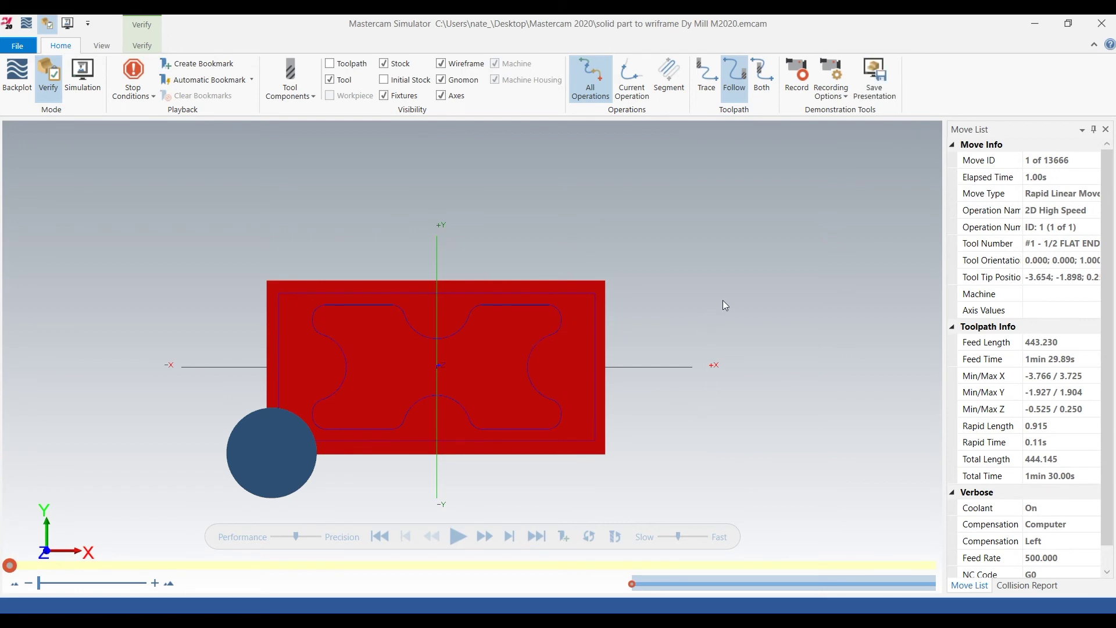
pyautogui.scroll(-1, 723, 300)
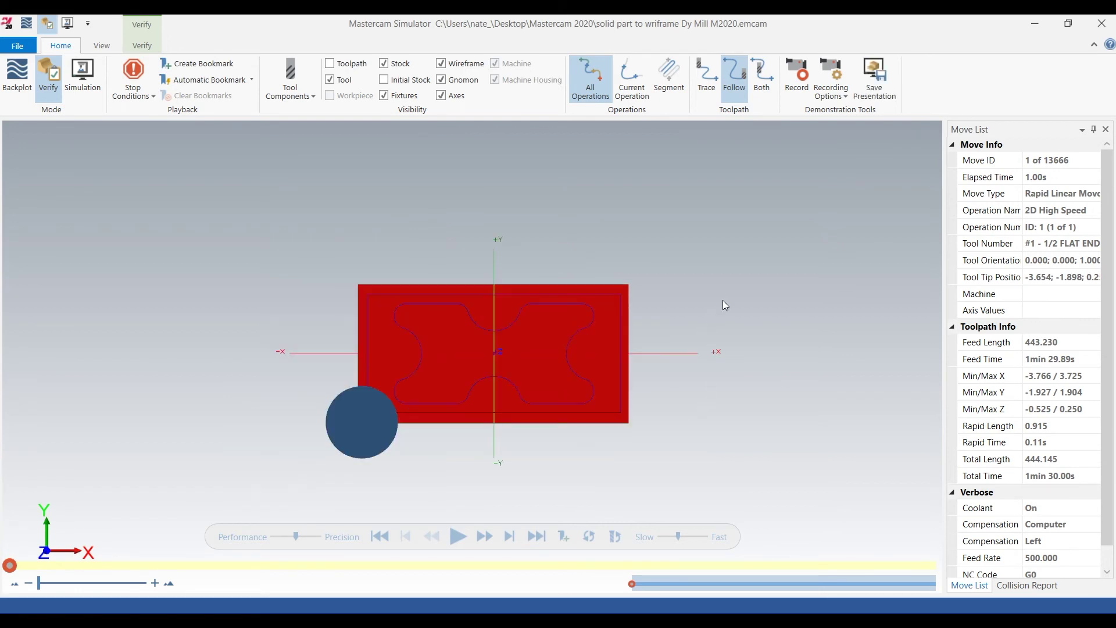
pyautogui.click(458, 536)
pyautogui.moveTo(693, 487); pyautogui.dragTo(693, 449, button='middle')
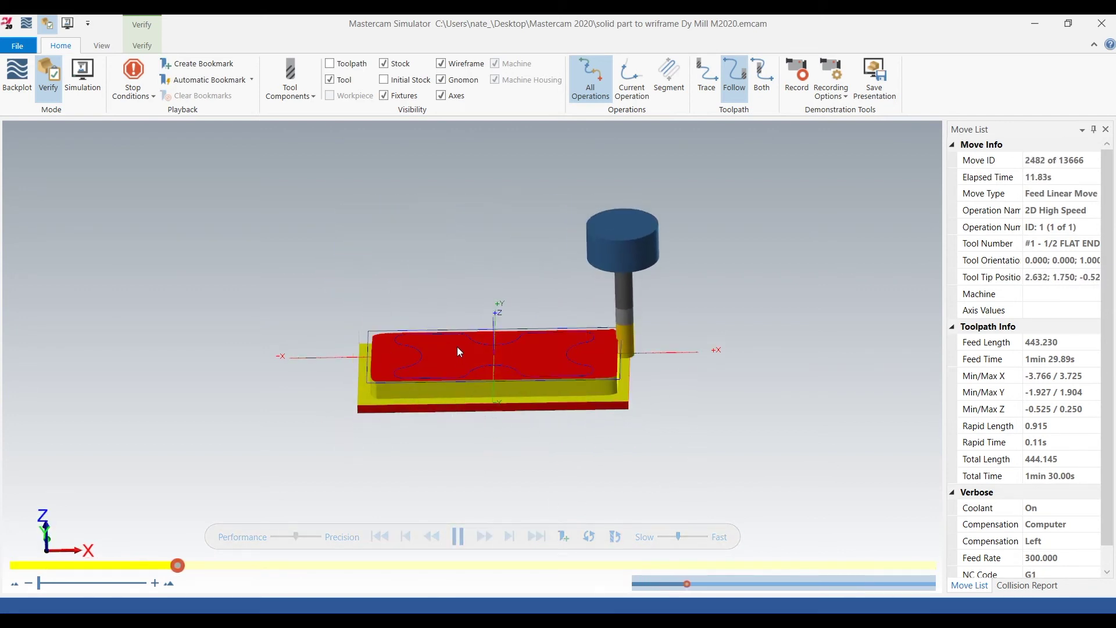
pyautogui.scroll(5, 456, 349)
pyautogui.moveTo(576, 231); pyautogui.dragTo(564, 248, button='middle')
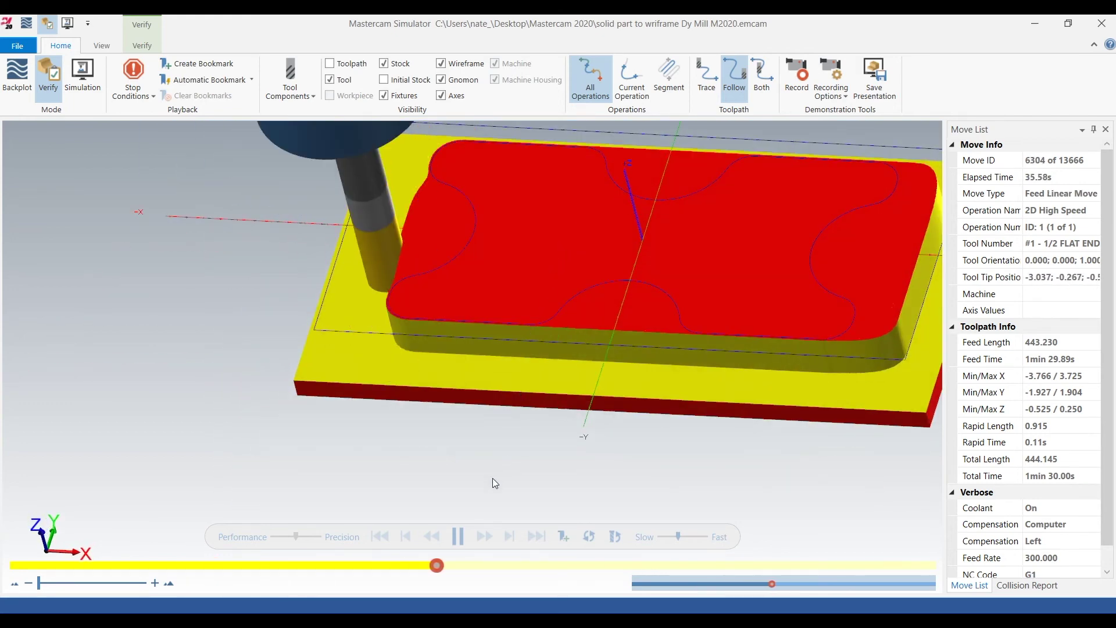
pyautogui.click(664, 536)
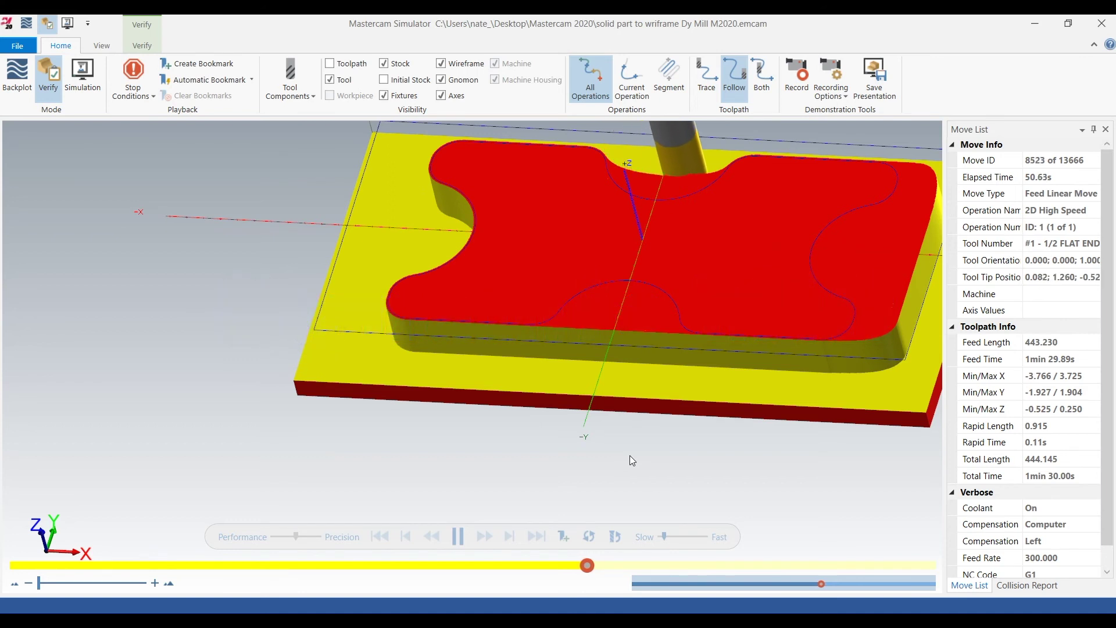
pyautogui.click(680, 537)
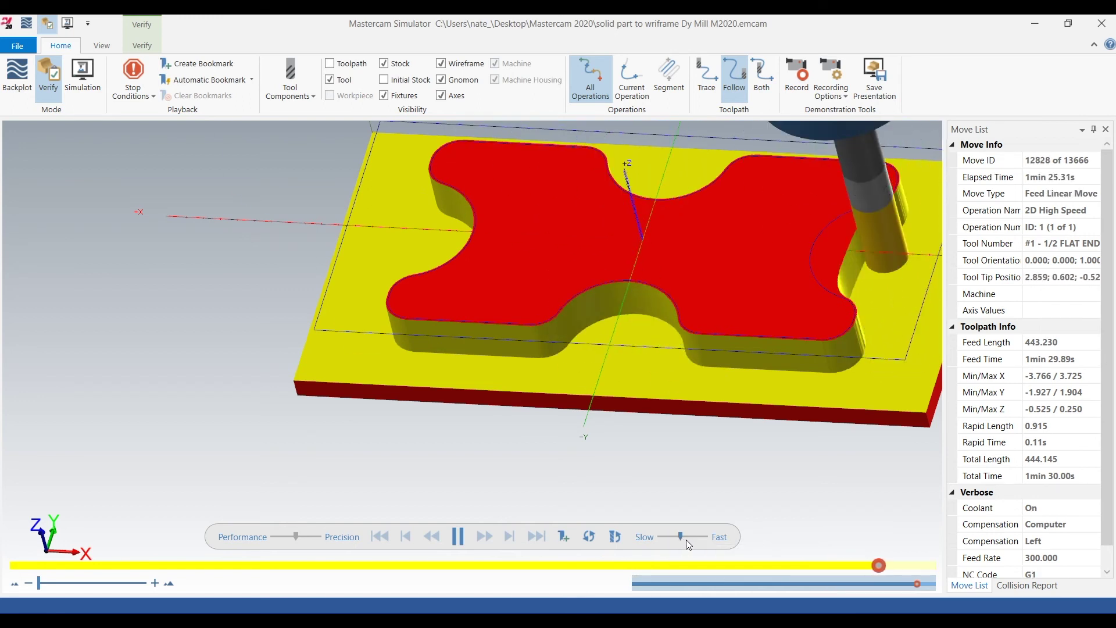
pyautogui.moveTo(627, 452); pyautogui.dragTo(584, 414, button='middle')
pyautogui.scroll(-3, 678, 434)
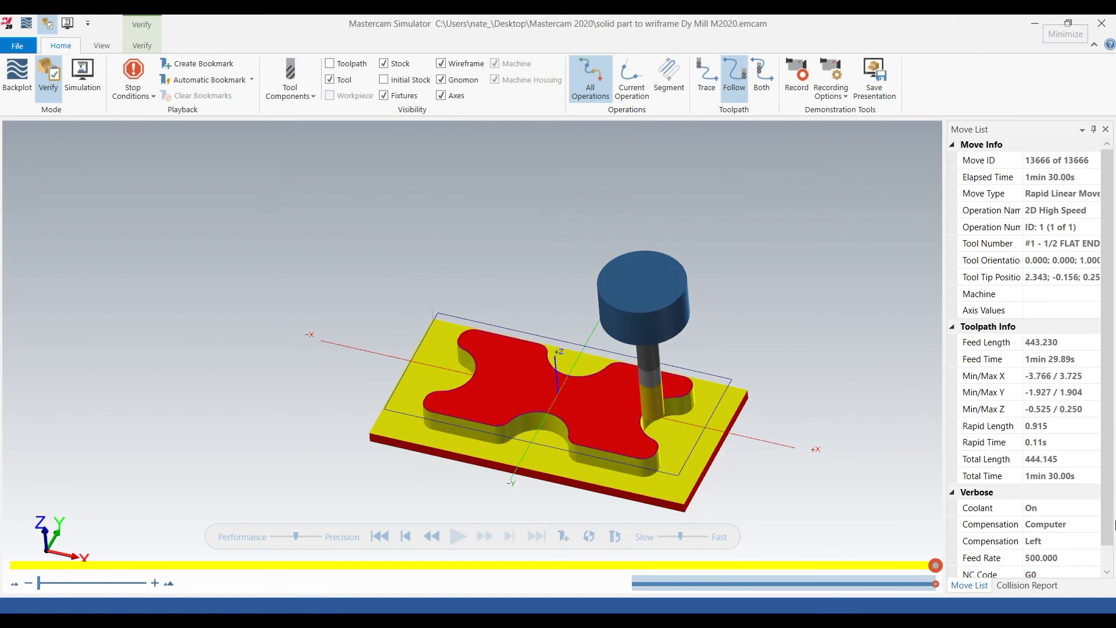
pyautogui.click(1103, 21)
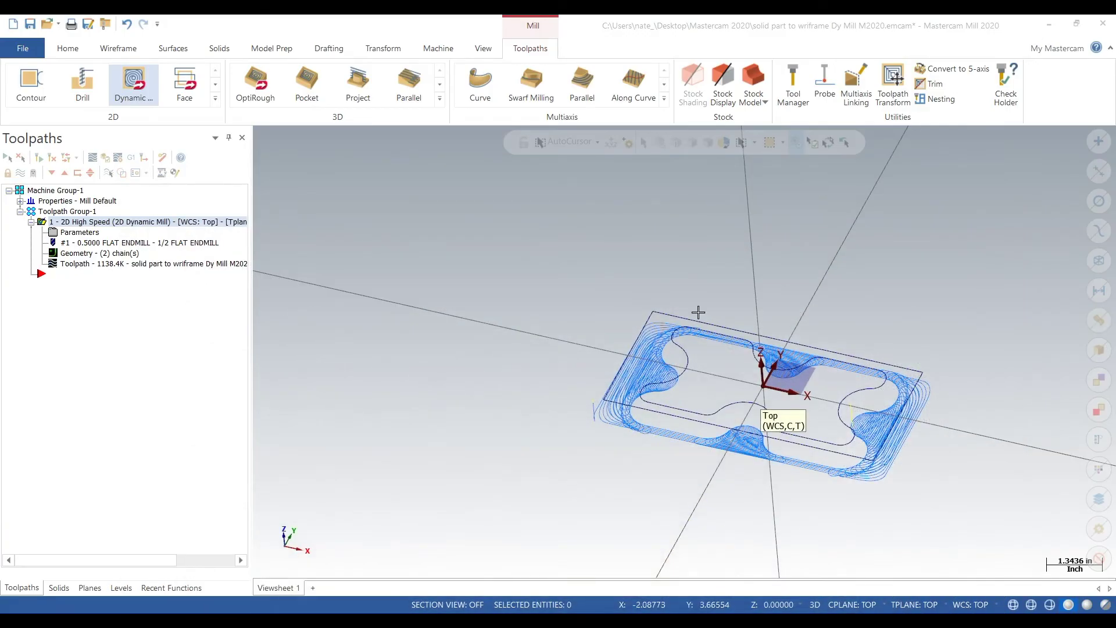
# Step: Return to the top view and make the 3d part level visible together with the wireframe and stock
pyautogui.rightClick(556, 391)
pyautogui.click(611, 460)
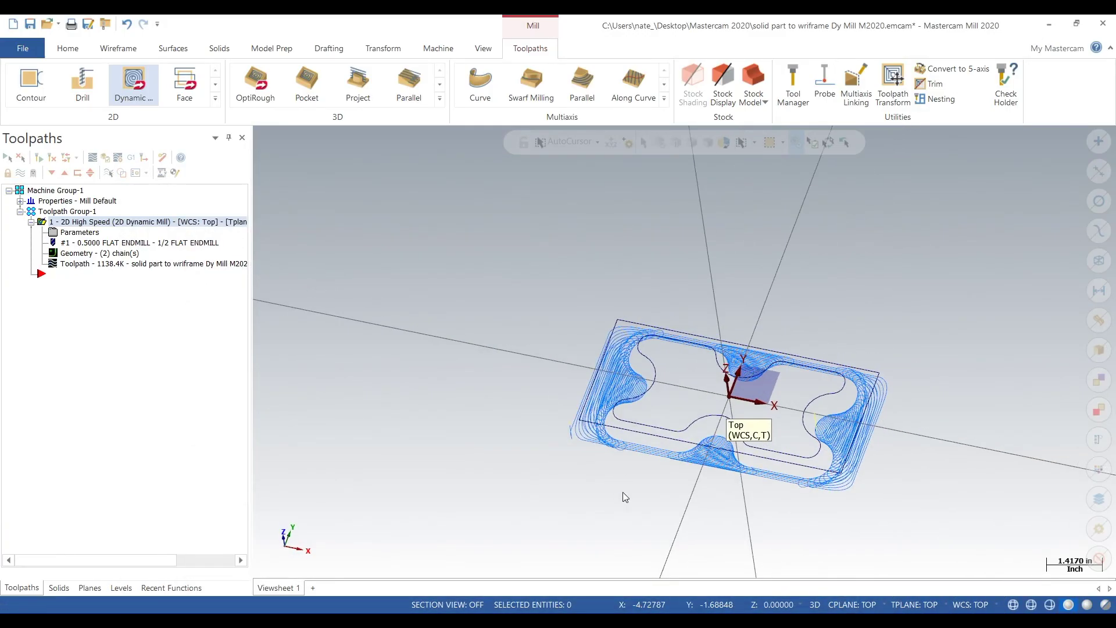
pyautogui.scroll(2, 948, 346)
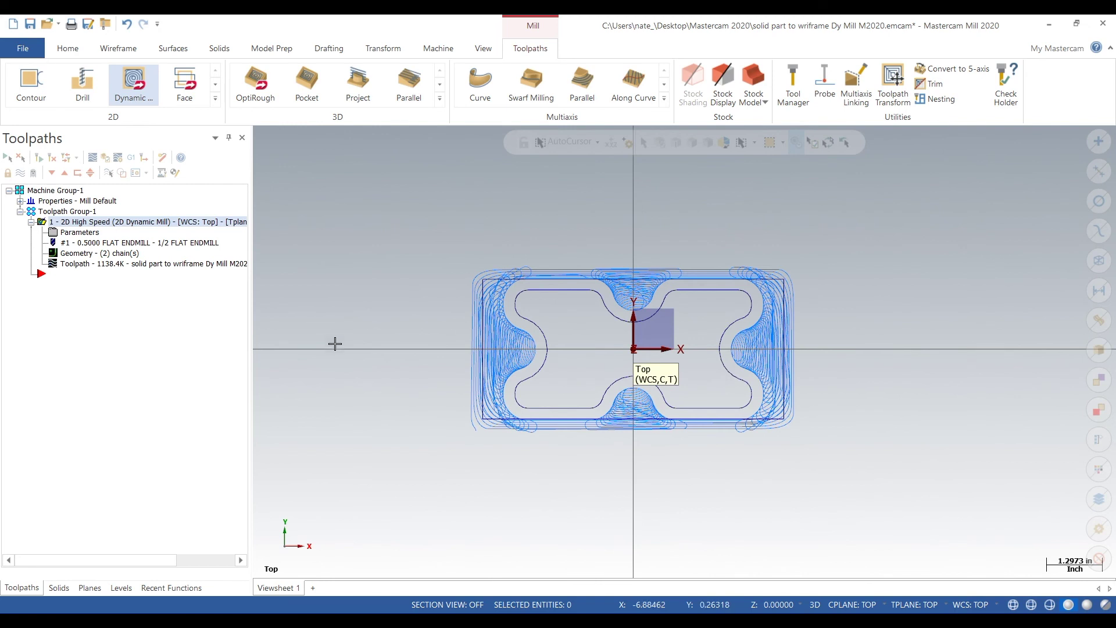
pyautogui.click(118, 589)
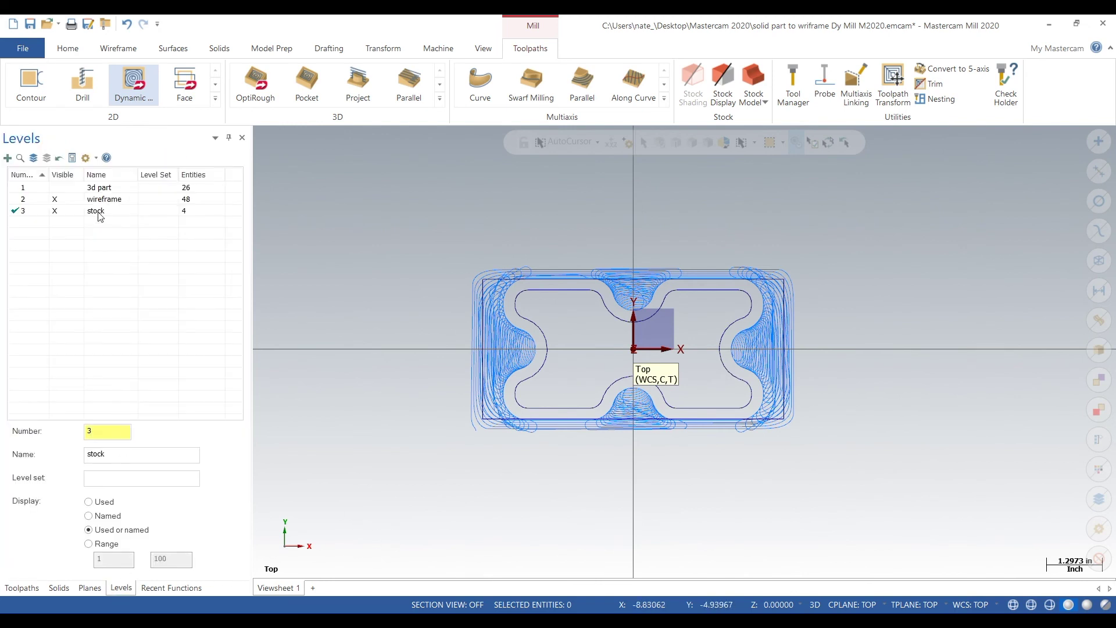
pyautogui.click(55, 188)
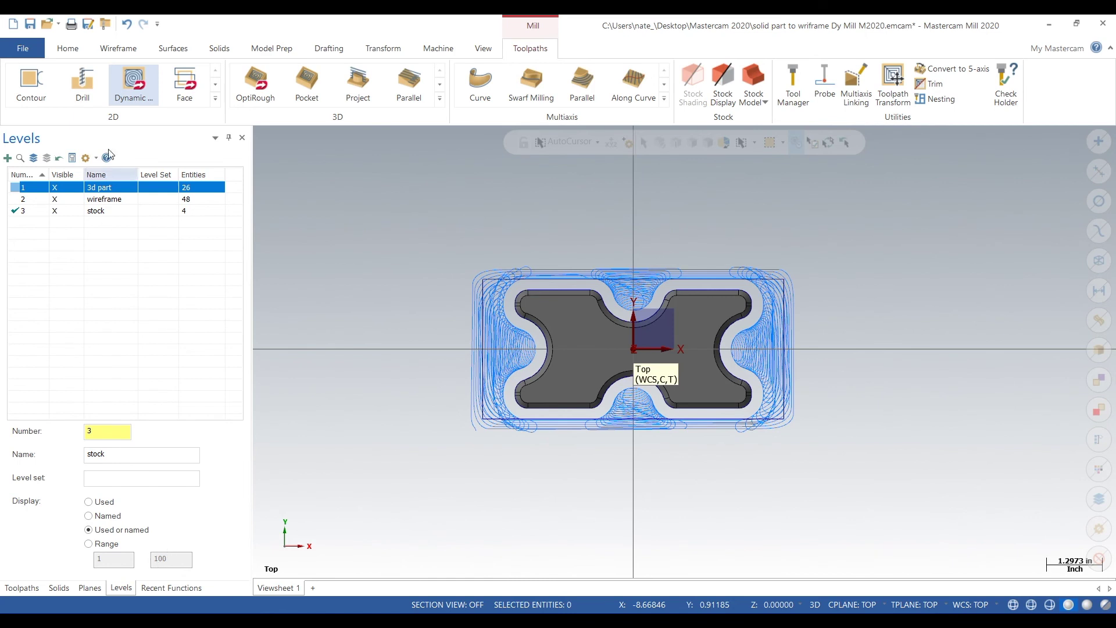
pyautogui.click(21, 588)
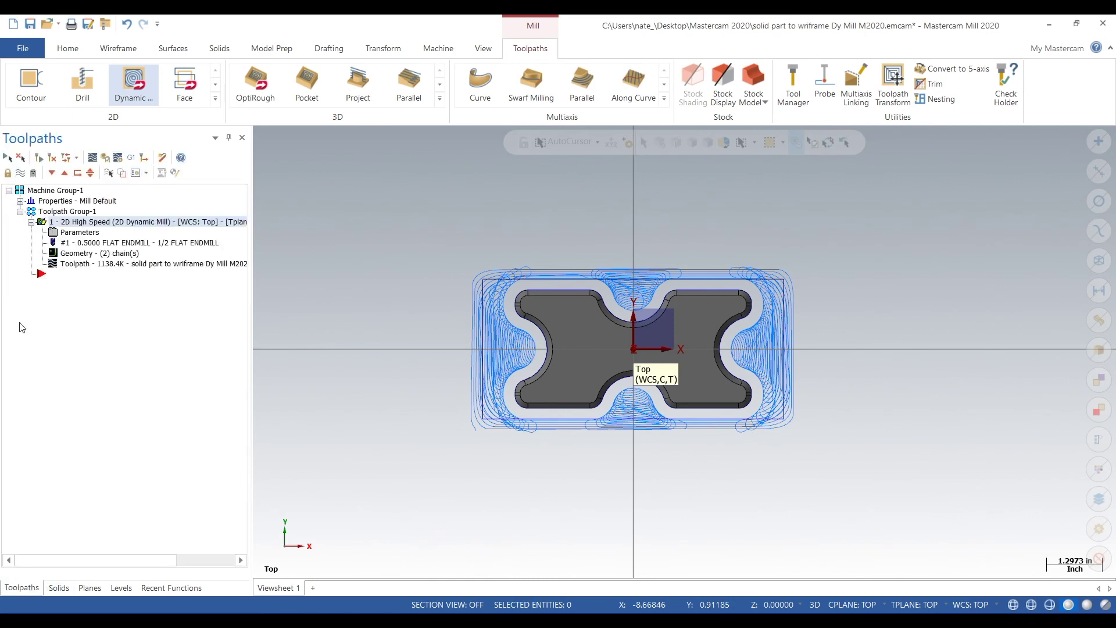
# Step: Backplot the Dynamic Mill toolpath around the visible solid part, examine the tool motion against its walls, and close the backplot
pyautogui.click(92, 158)
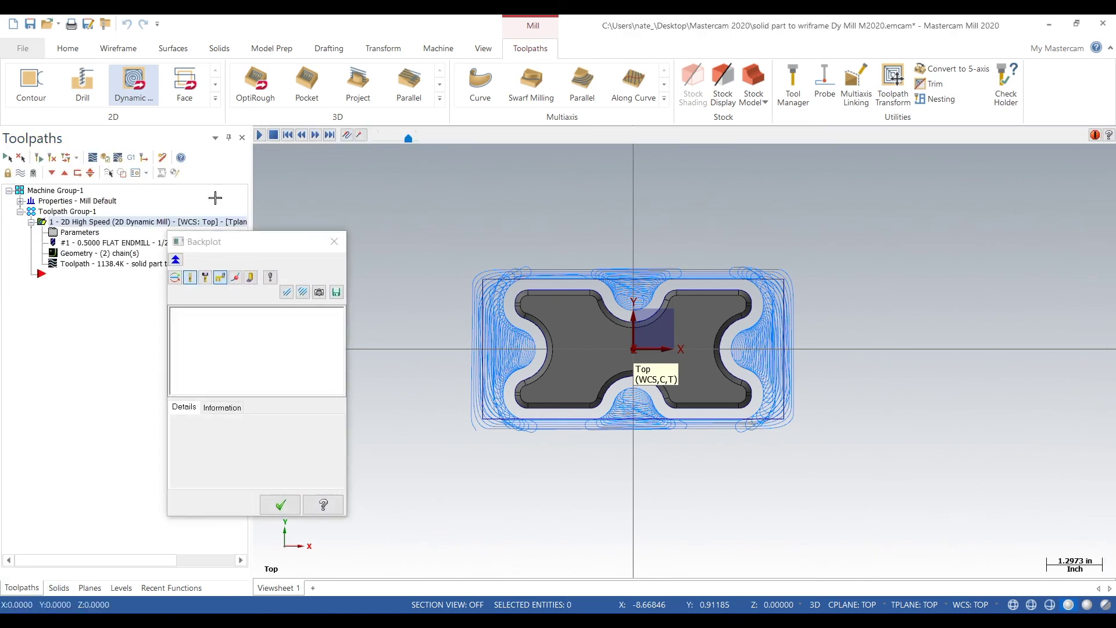
pyautogui.click(259, 135)
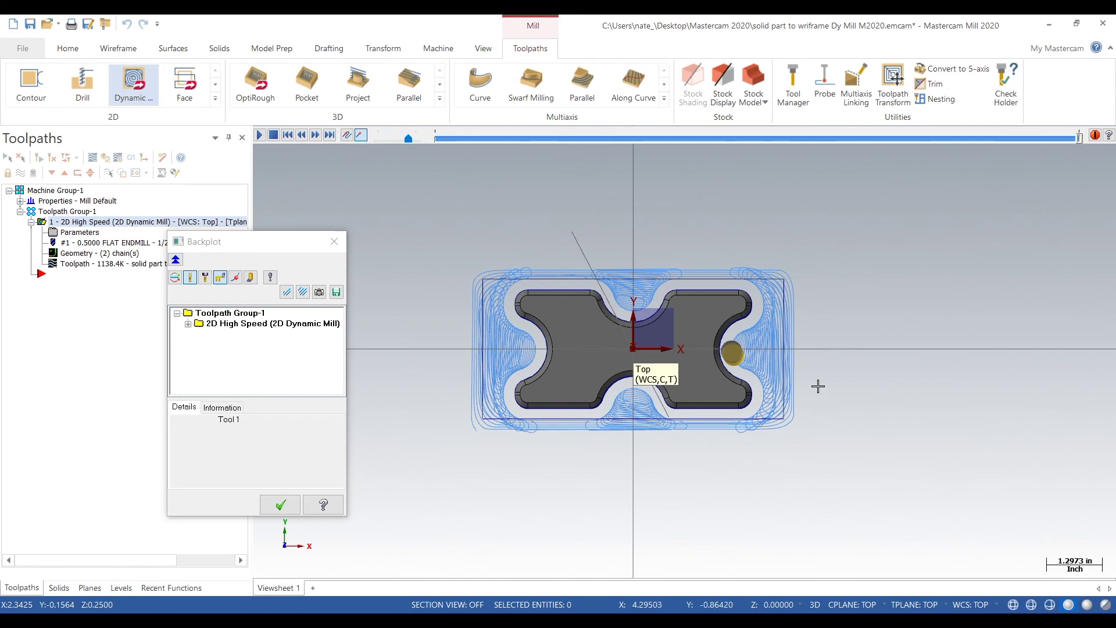
pyautogui.moveTo(820, 396); pyautogui.dragTo(795, 330, button='middle')
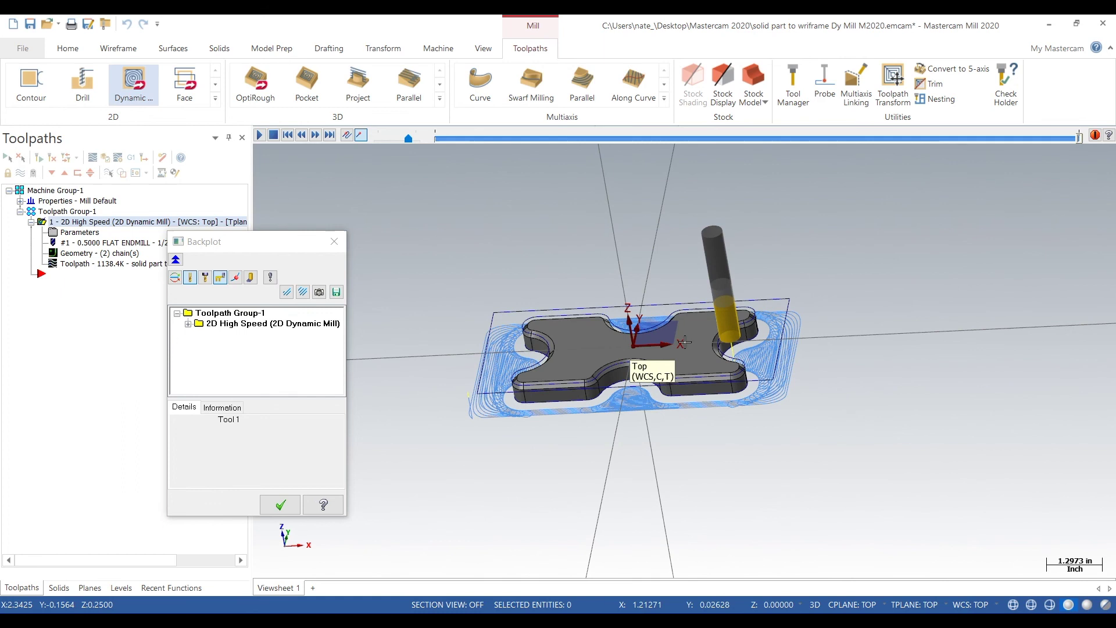
pyautogui.scroll(1, 685, 343)
pyautogui.scroll(2, 672, 307)
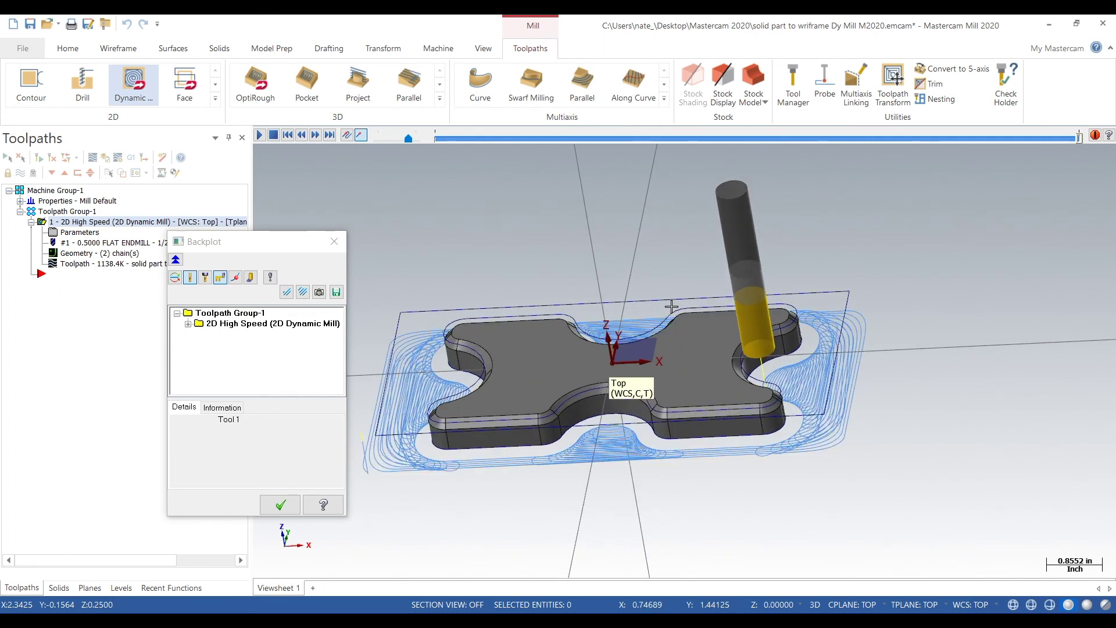
pyautogui.click(284, 501)
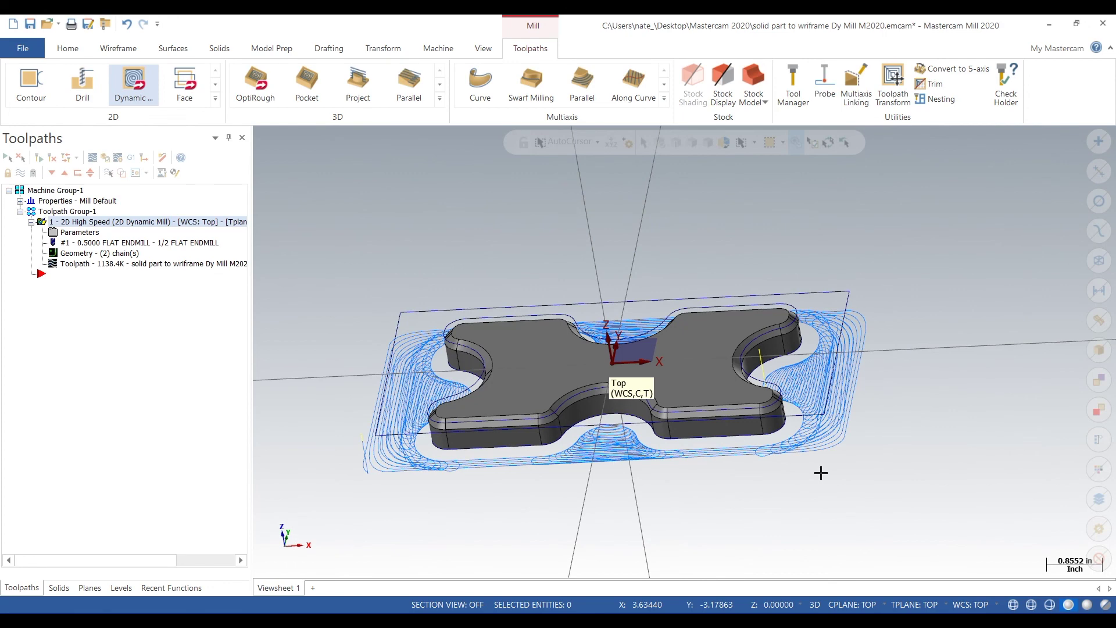